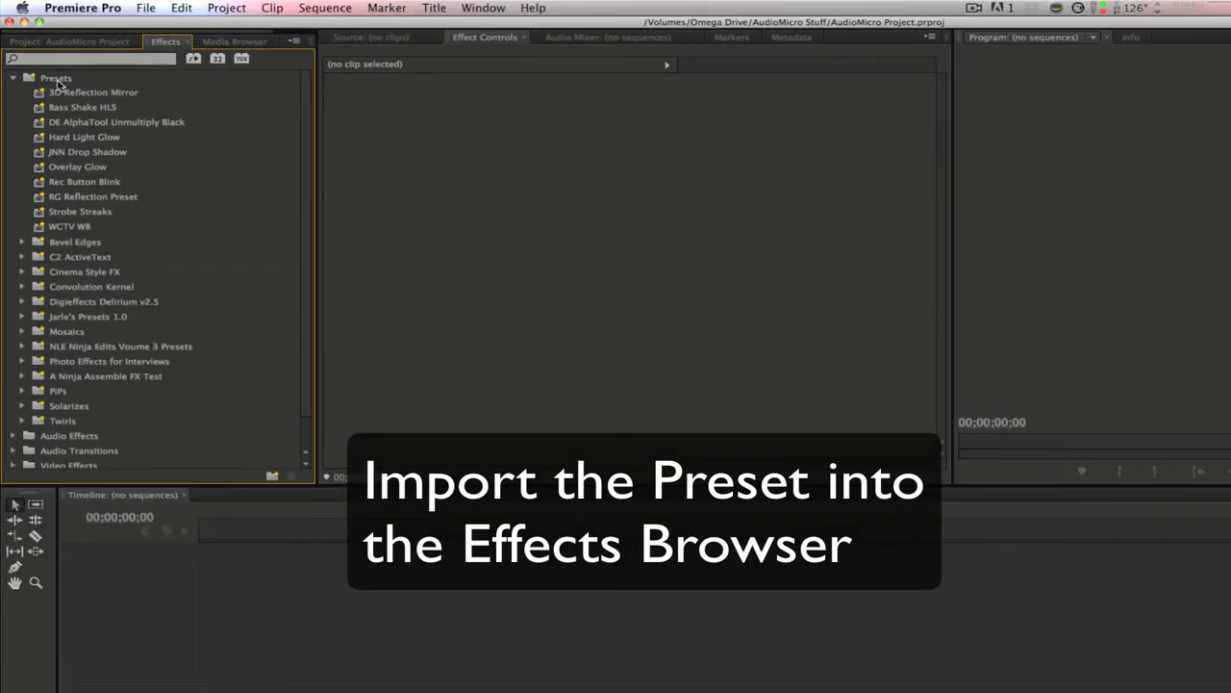
Step: Import 3D Swap Transition.prfpset into Presets and expand its new bin
right_click(57, 84)
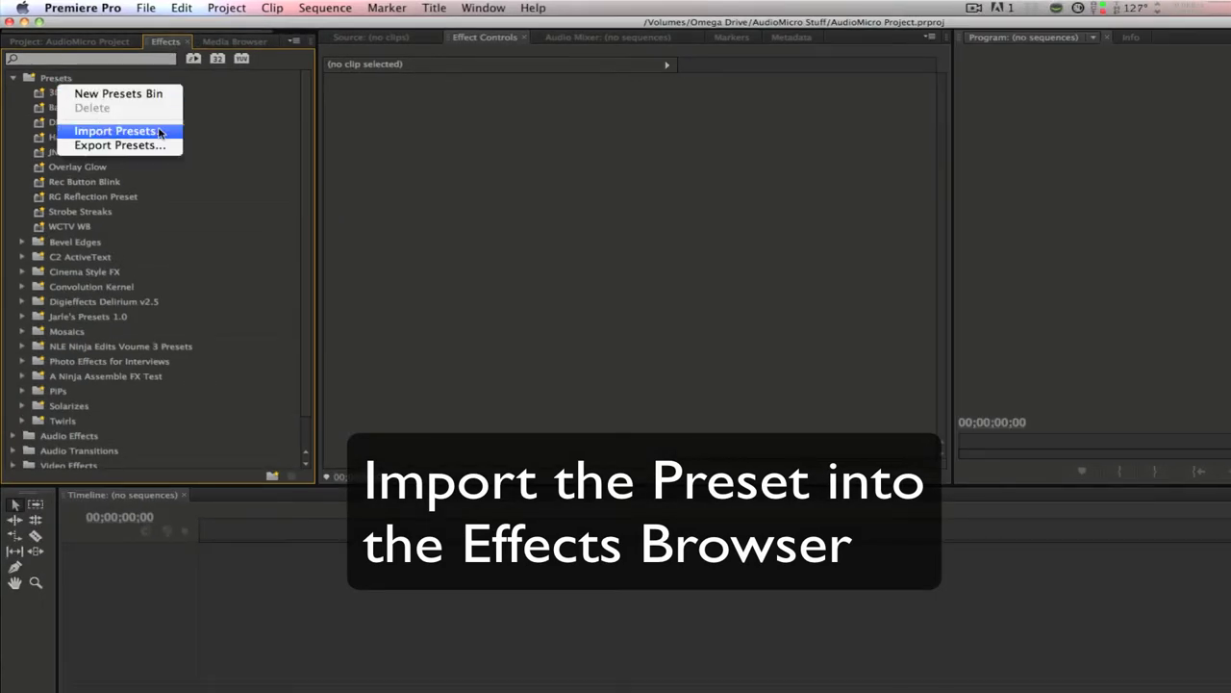
left_click(160, 131)
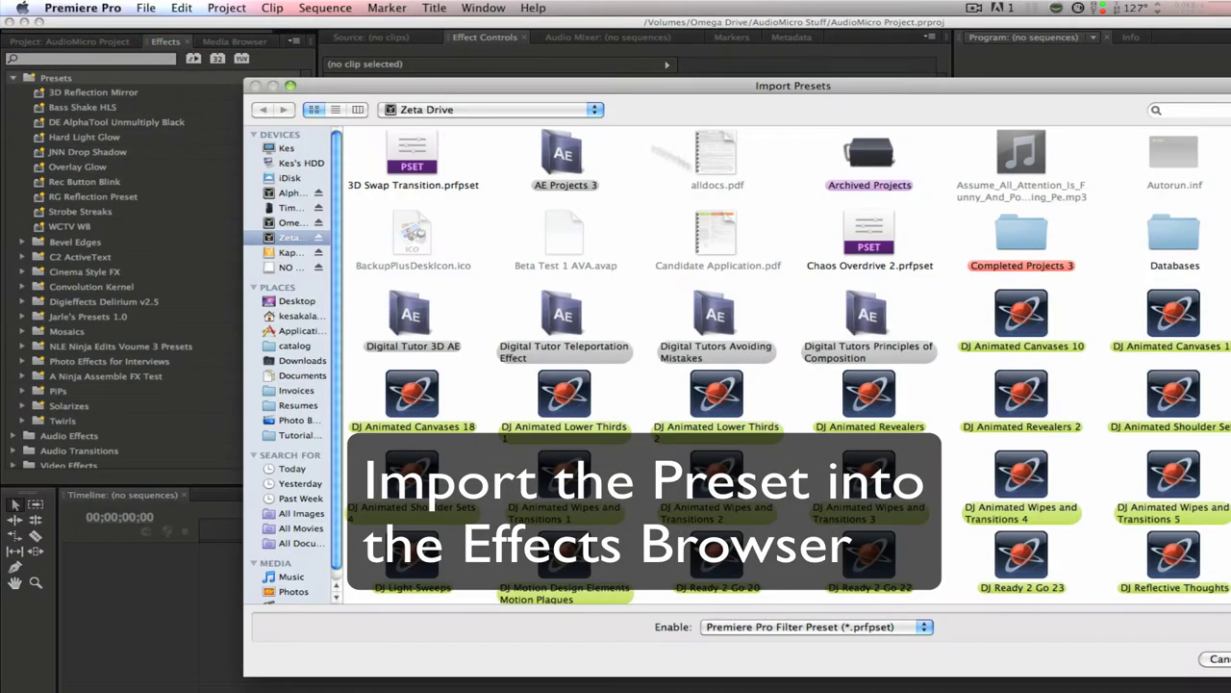
left_click(417, 158)
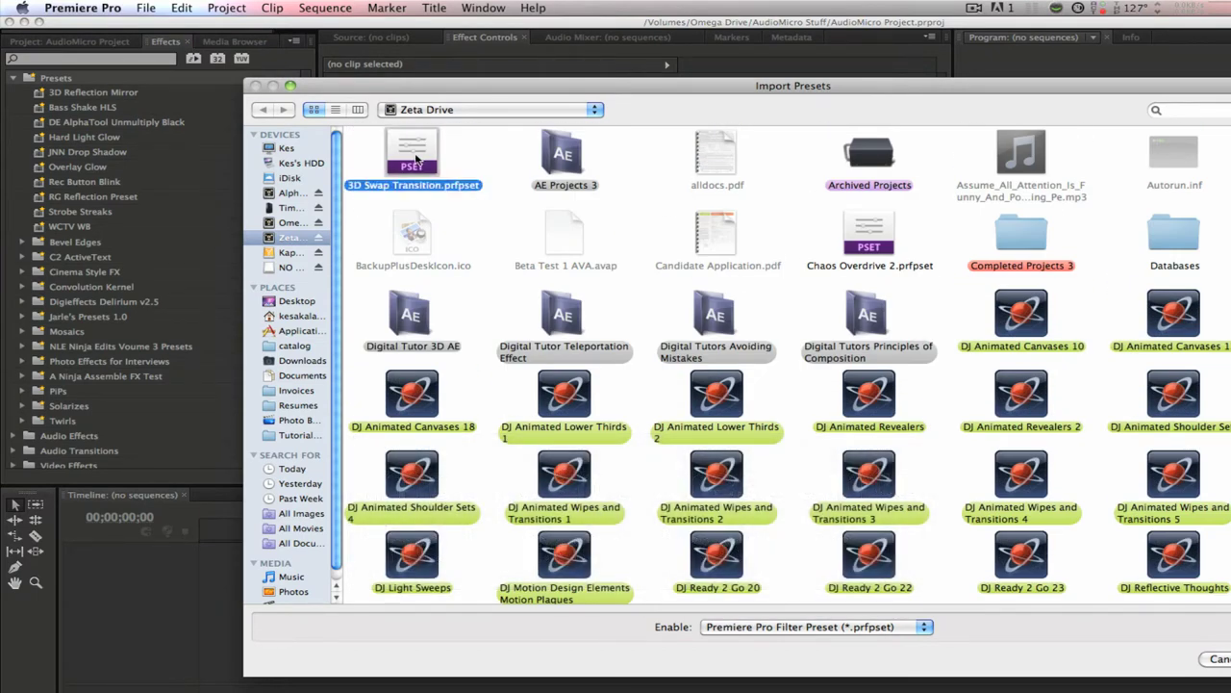
double_click(417, 159)
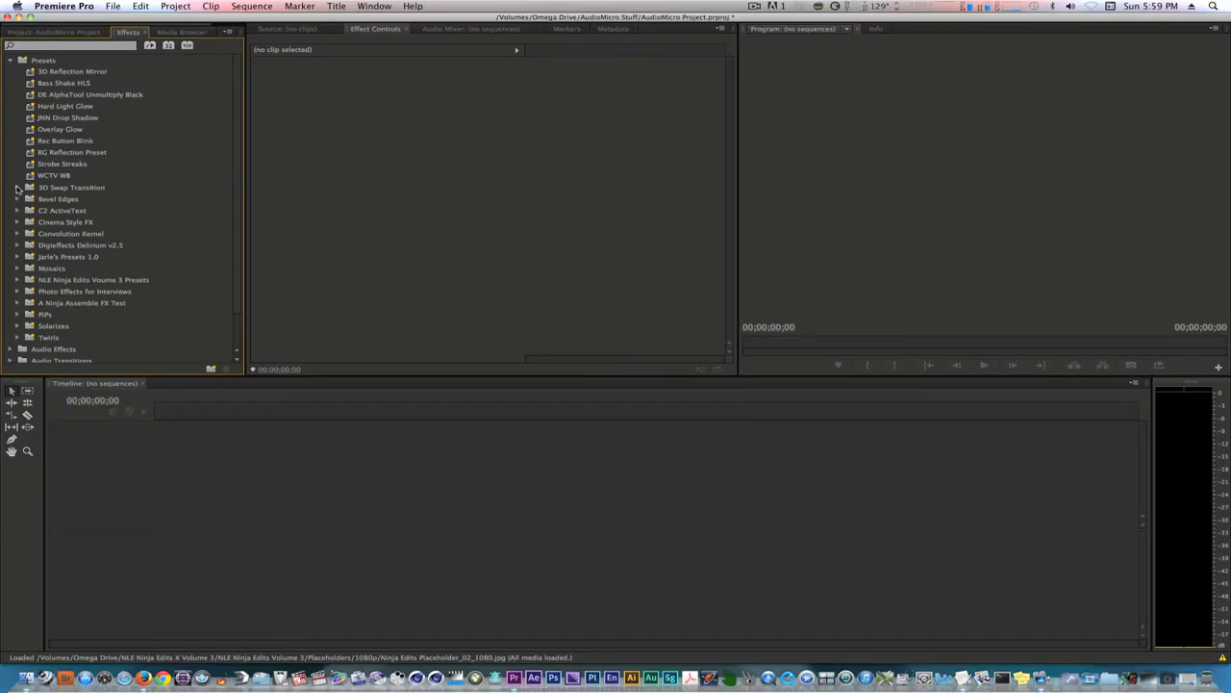
left_click(17, 188)
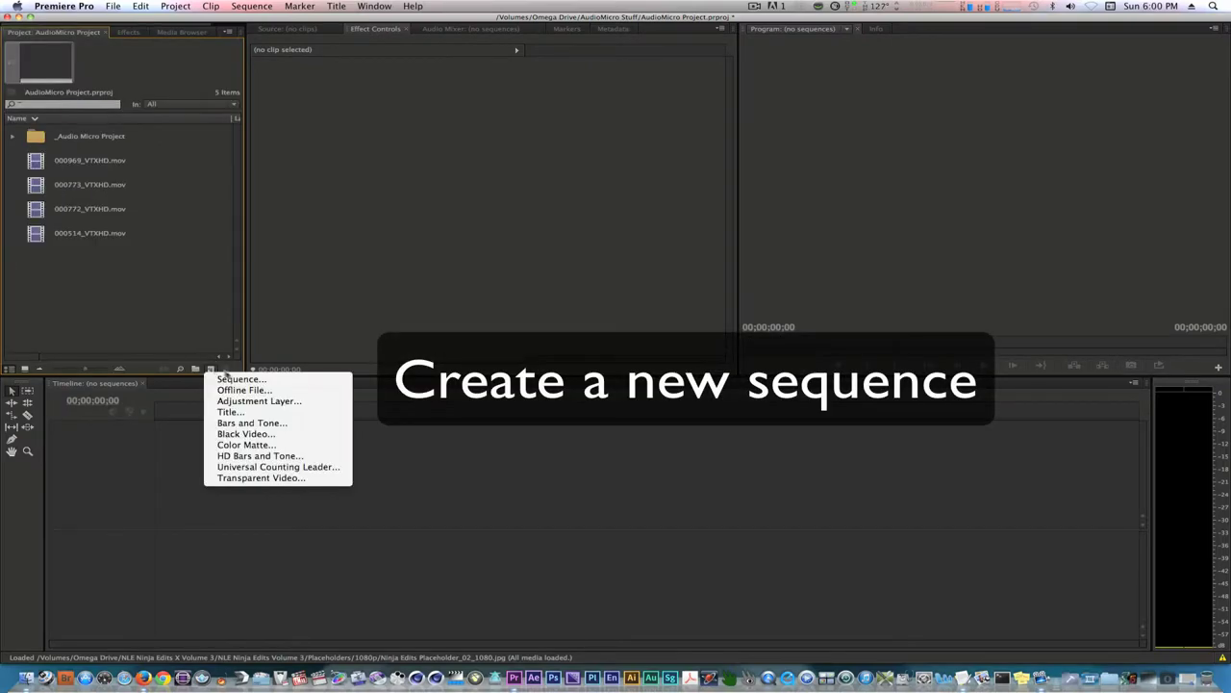
Step: Create a DSLR 720p24 @ 23.976 sequence sized 1280×1440, named Reflection Base 1
left_click(239, 379)
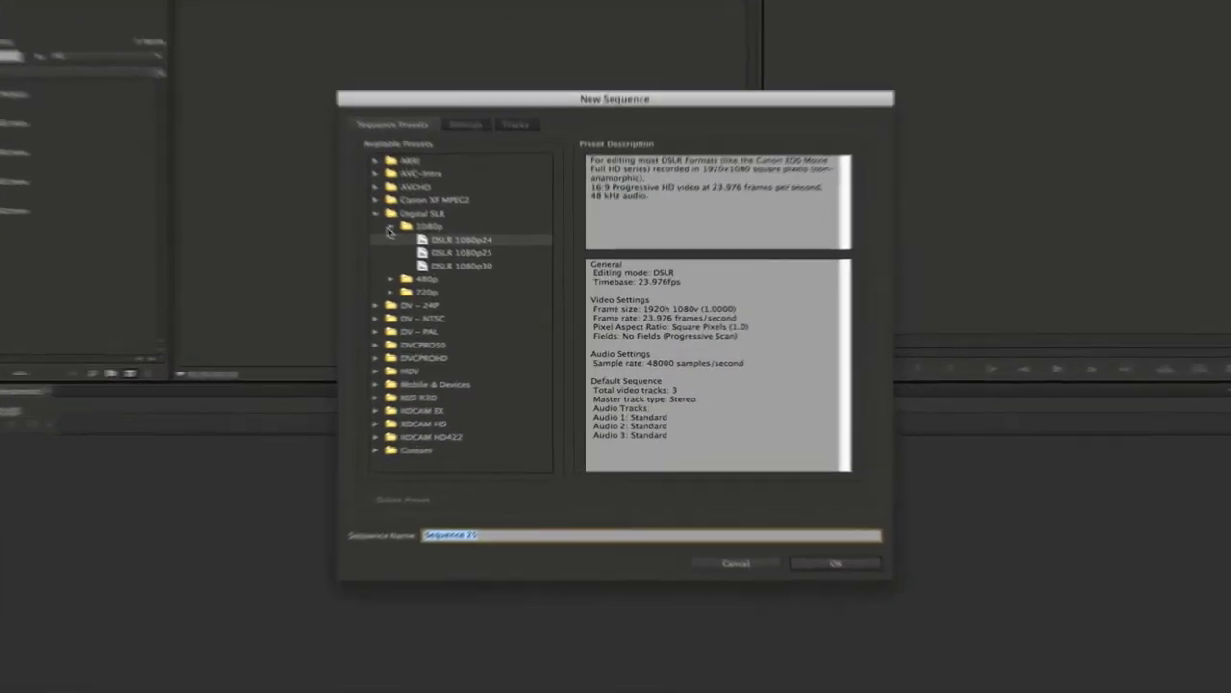
left_click(333, 196)
left_click(333, 228)
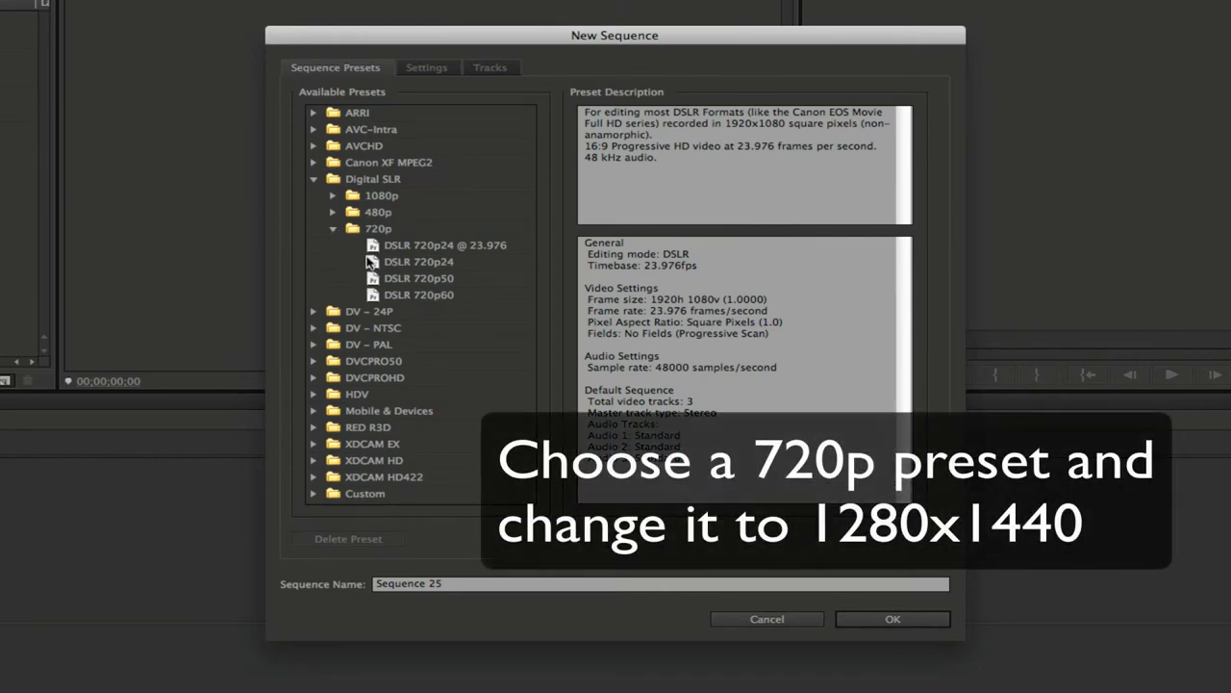
left_click(372, 245)
left_click(425, 68)
left_click(554, 165)
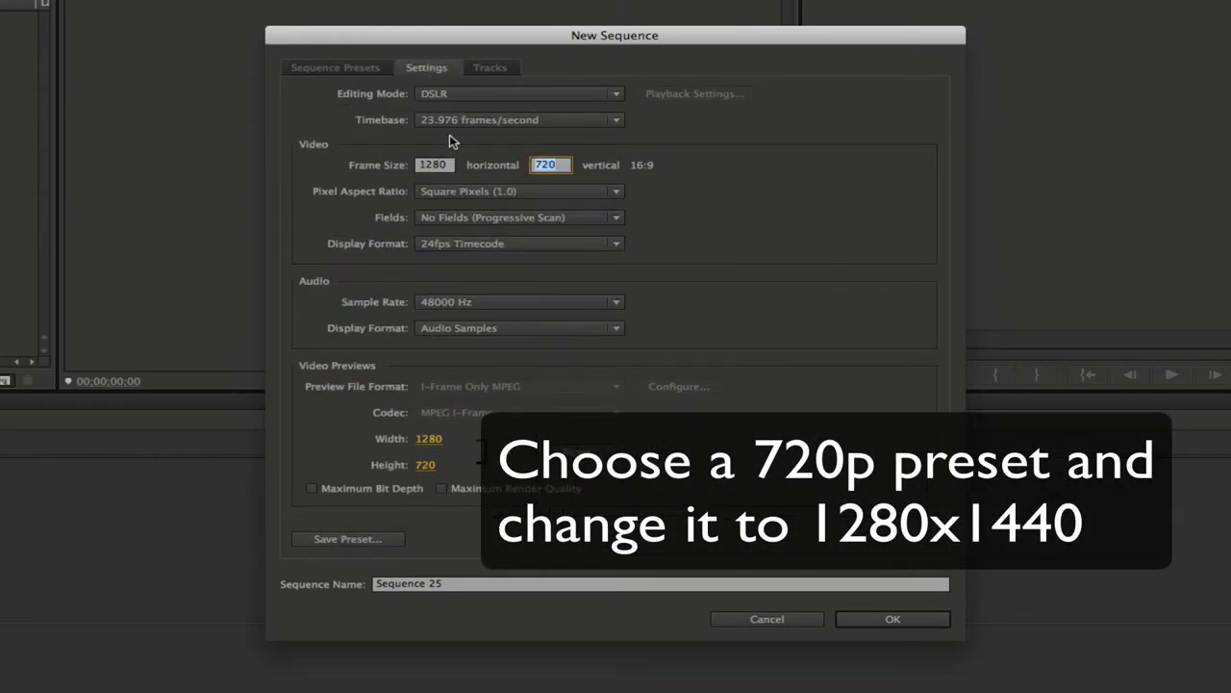
type("1440")
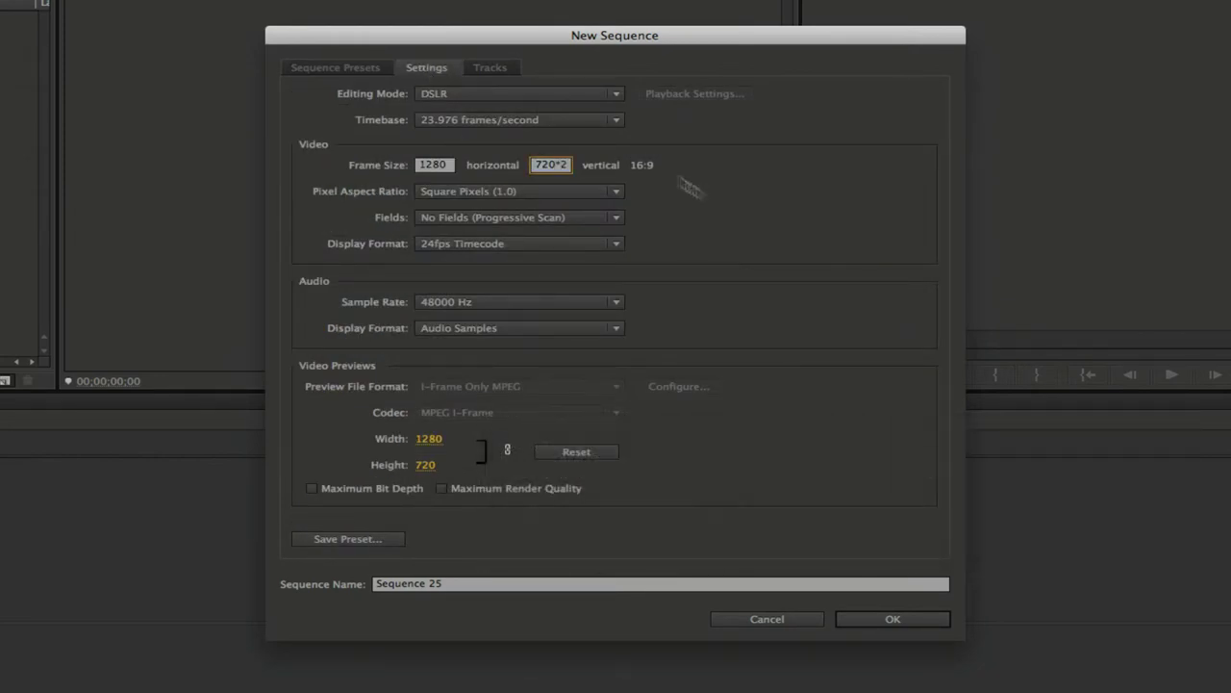
left_click(699, 190)
left_click(453, 584)
type("Reflection Base 1")
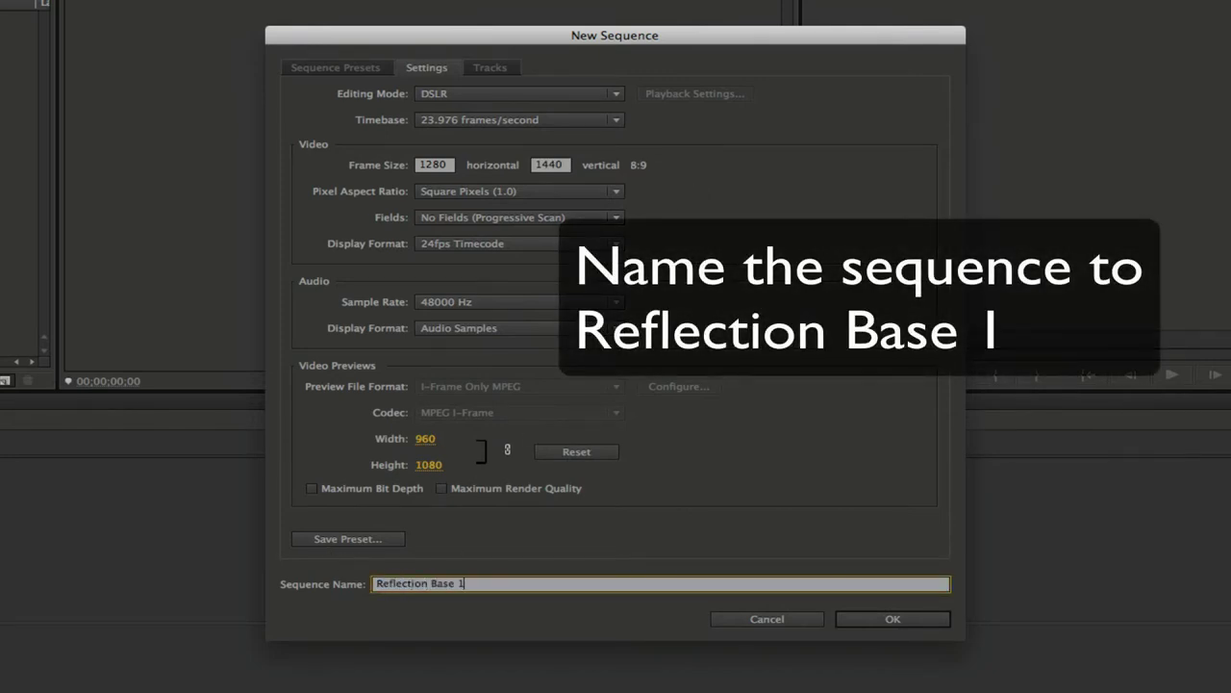
left_click(892, 619)
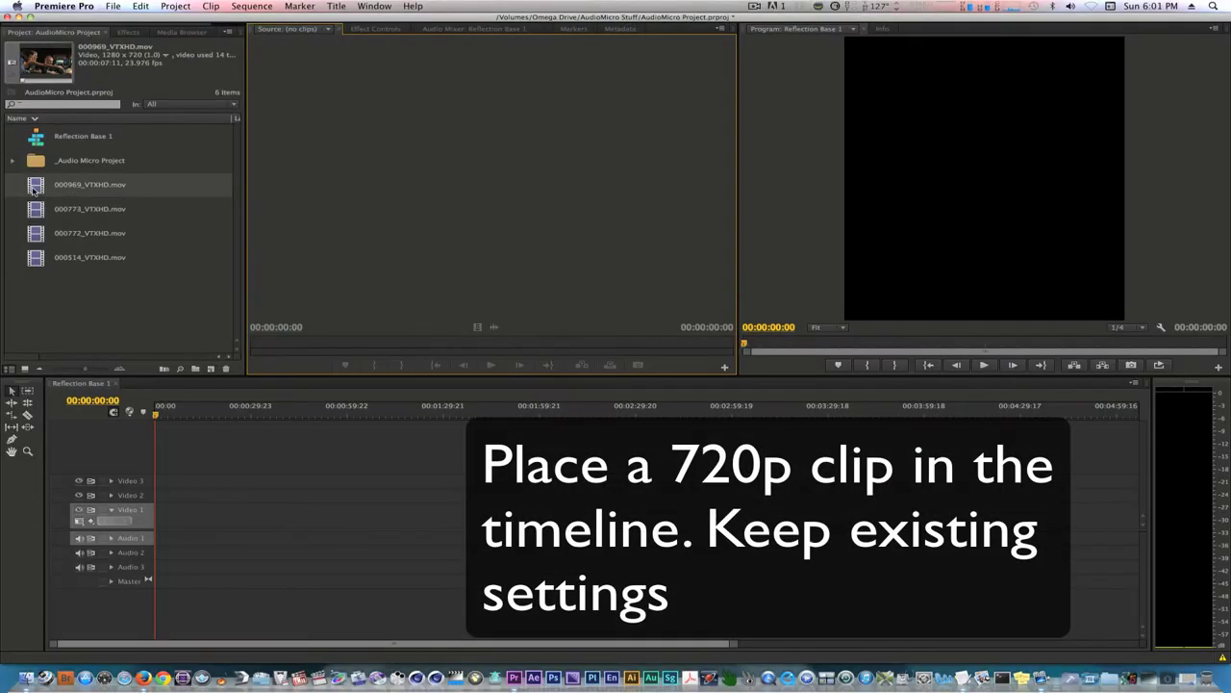
Step: Place 000969_VTXHD.mov on Video 1, keeping sequence settings, and duplicate it onto Video 2
left_click_drag(32, 191, 164, 515)
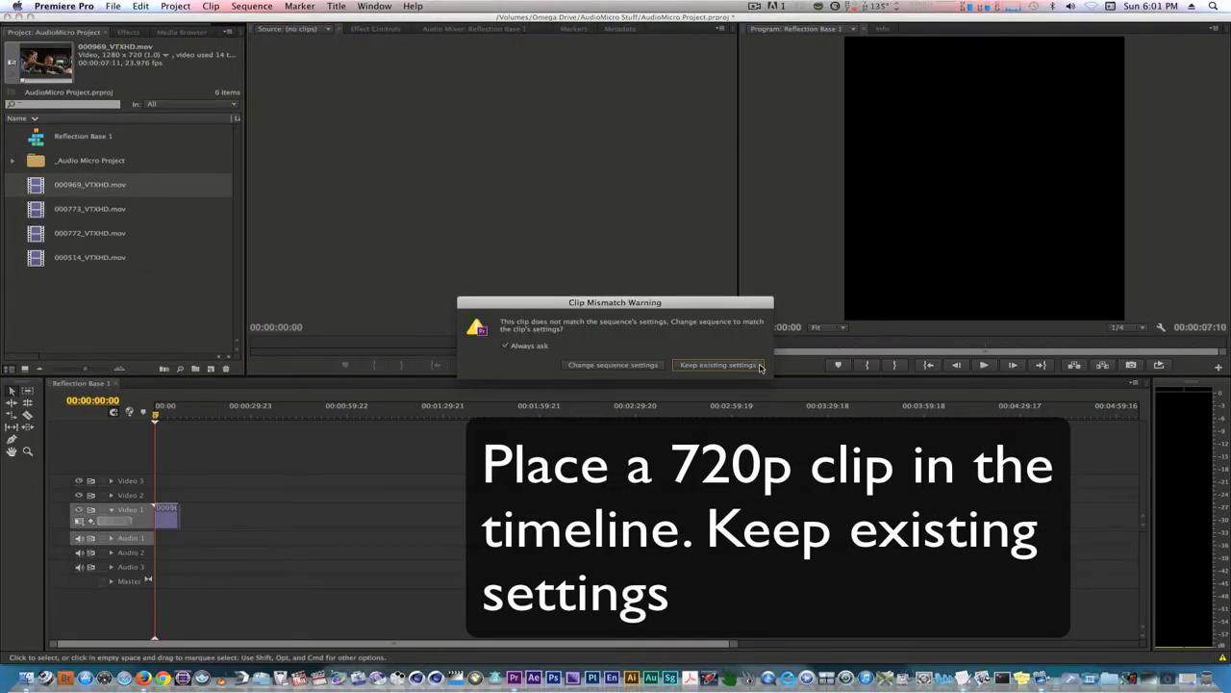
left_click(716, 364)
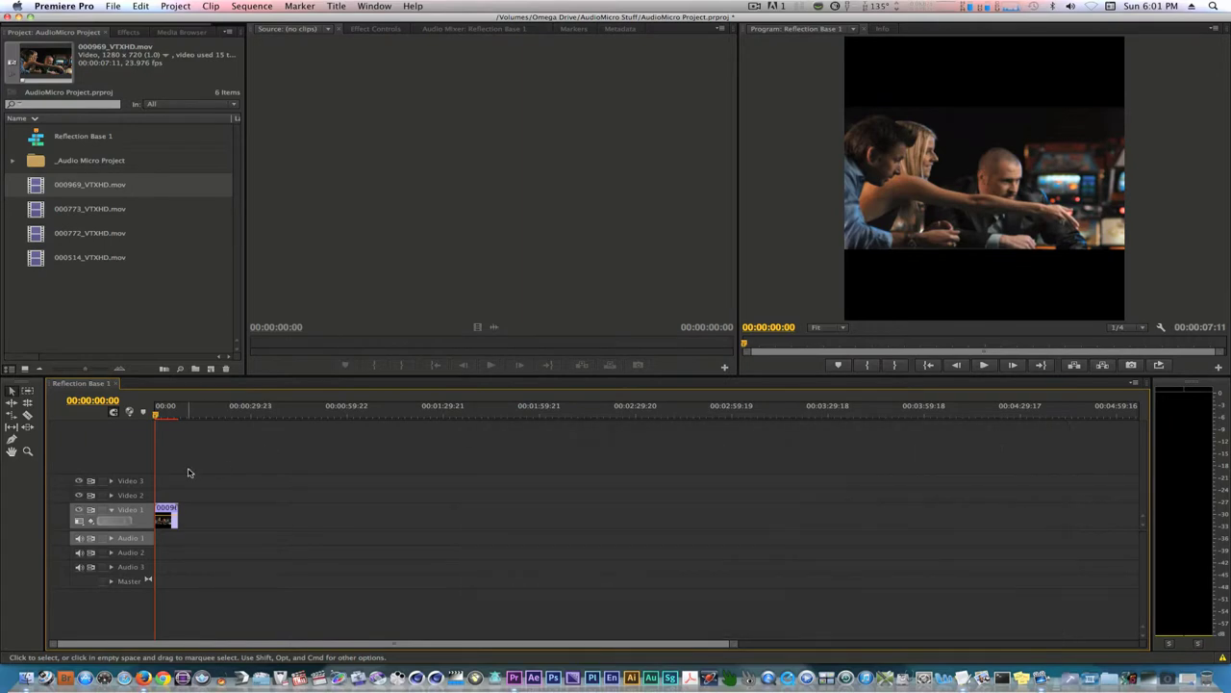
key("backslash")
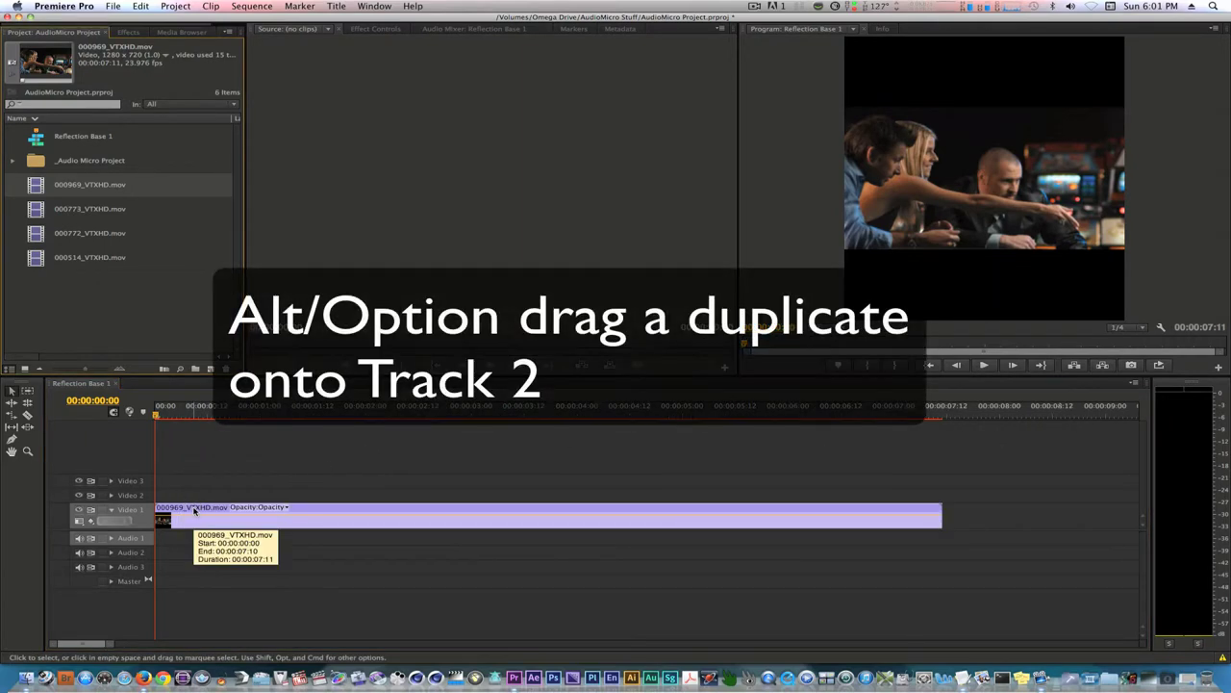
left_click_drag(194, 510, 193, 495, "alt")
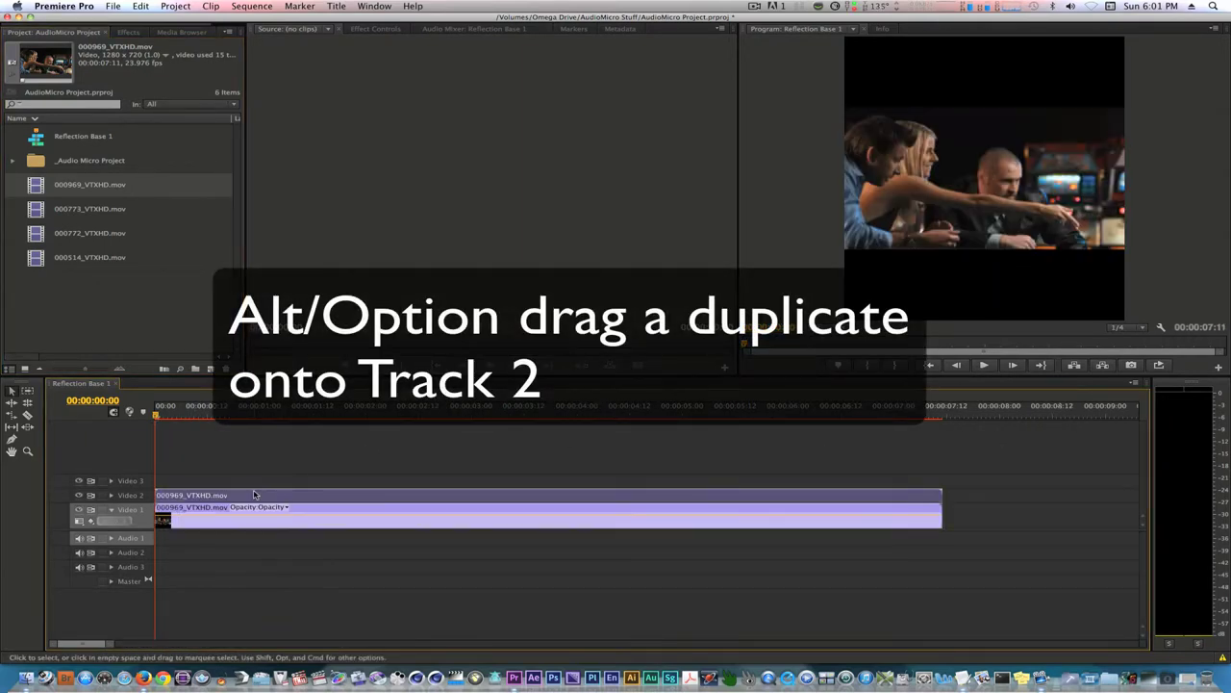
Step: Apply 720p Reflection Top to the Video 2 clip and 720p Reflection Bottom to Video 1
left_click(128, 32)
left_click_drag(79, 302, 308, 494)
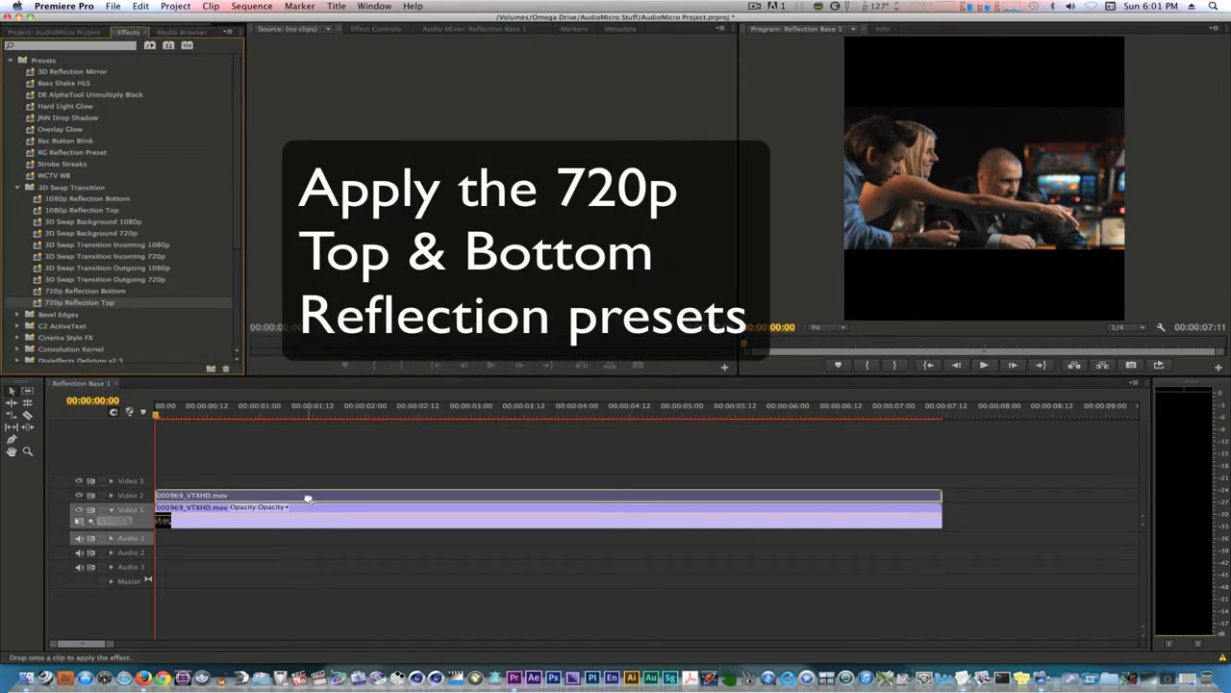
left_click_drag(84, 290, 217, 520)
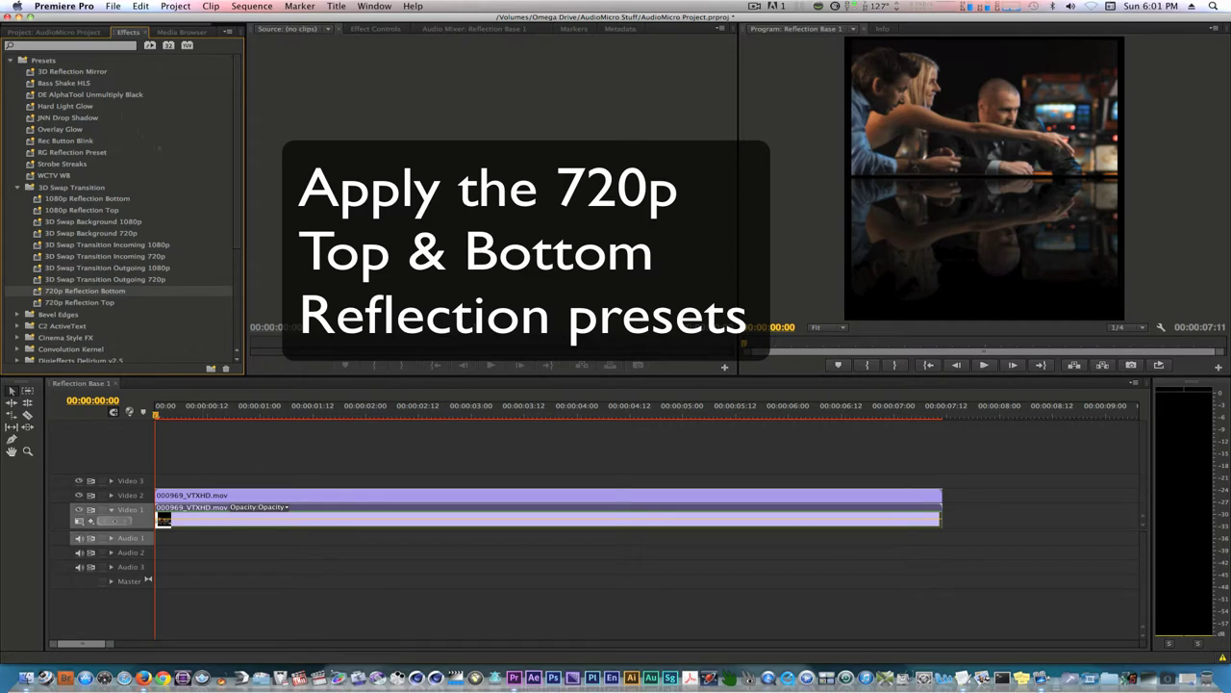
left_click(48, 34)
Step: Duplicate the Reflection Base 1 sequence and rename the copy Reflection Base 2
left_click(34, 138)
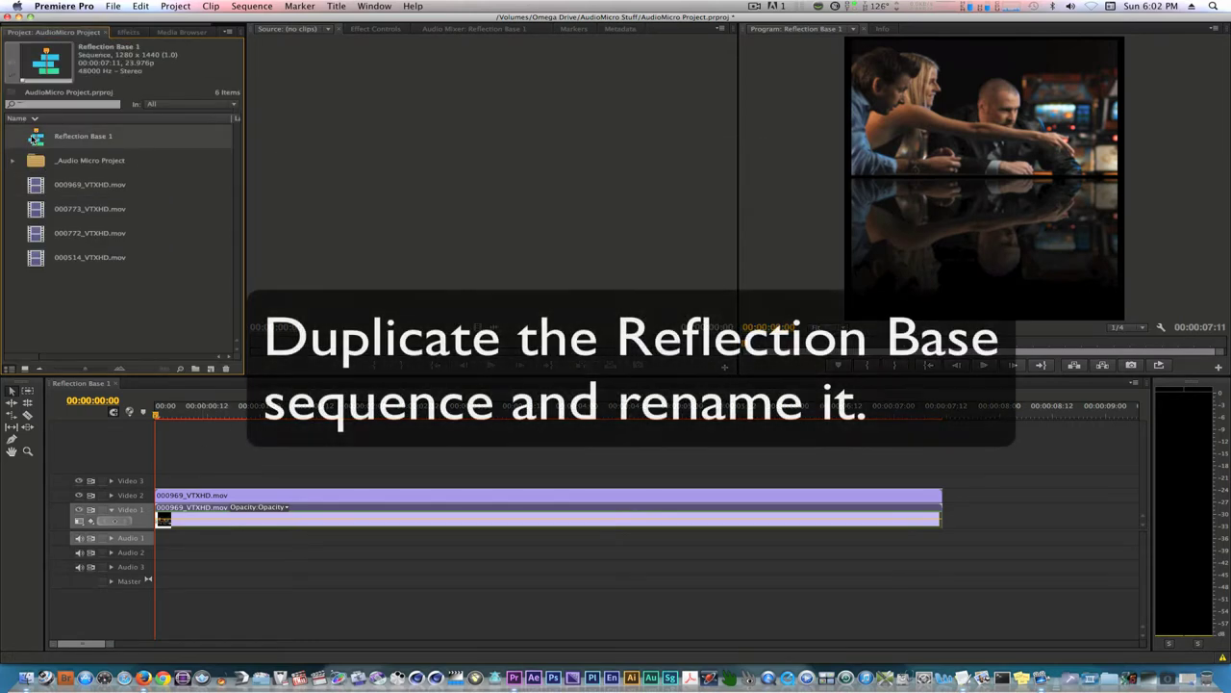
right_click(35, 138)
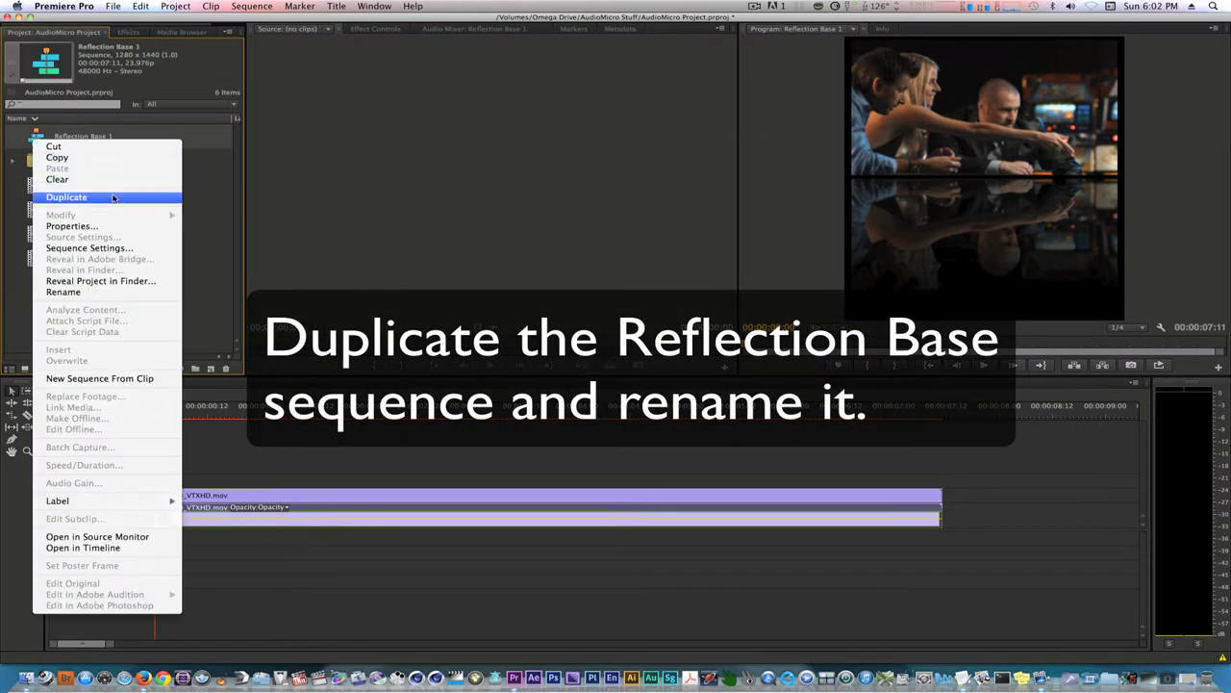
left_click(68, 194)
left_click(97, 136)
type("Reflection Base")
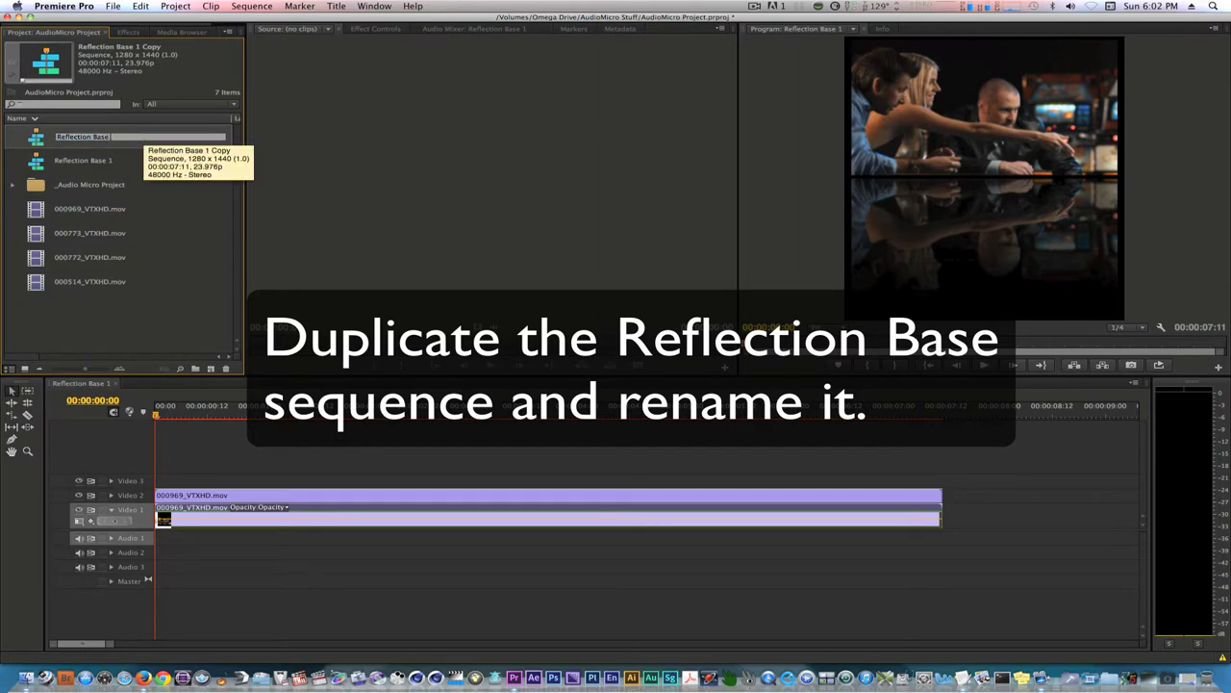
type("2")
key("Return")
Step: Replace both clips in Reflection Base 2 with 000514_VTXHD.mov, then start a new sequence
double_click(35, 136)
left_click_drag(214, 469, 250, 507)
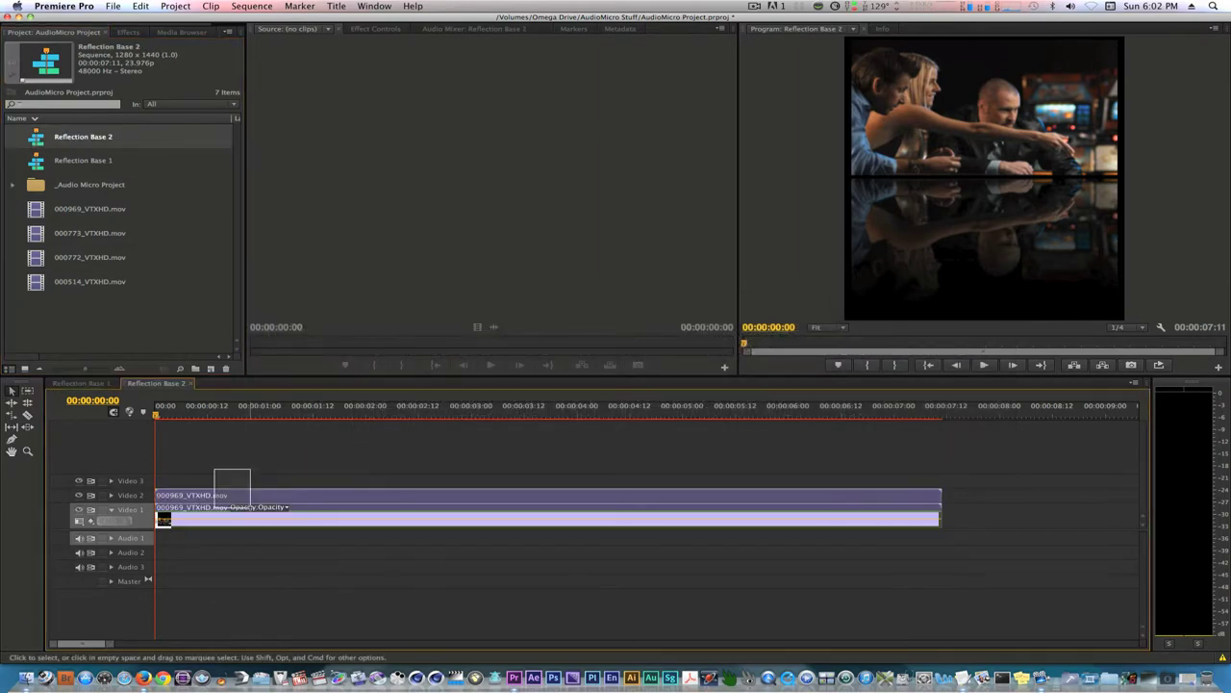
left_click(39, 284)
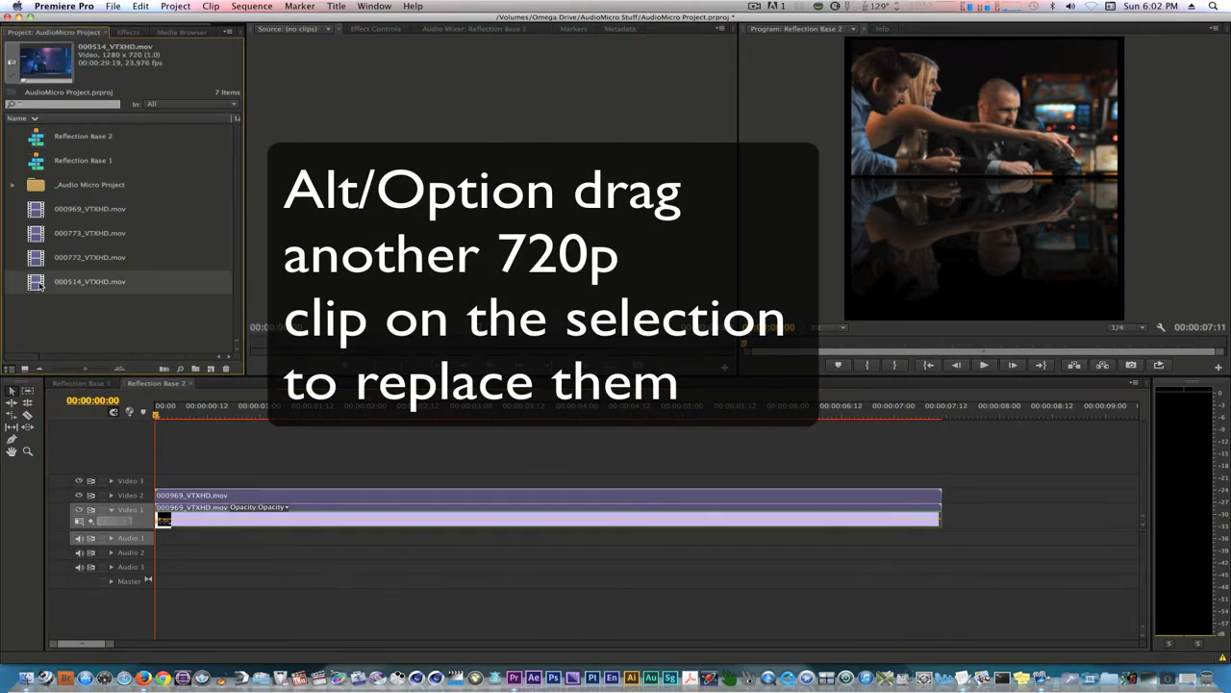
left_click_drag(38, 284, 233, 494)
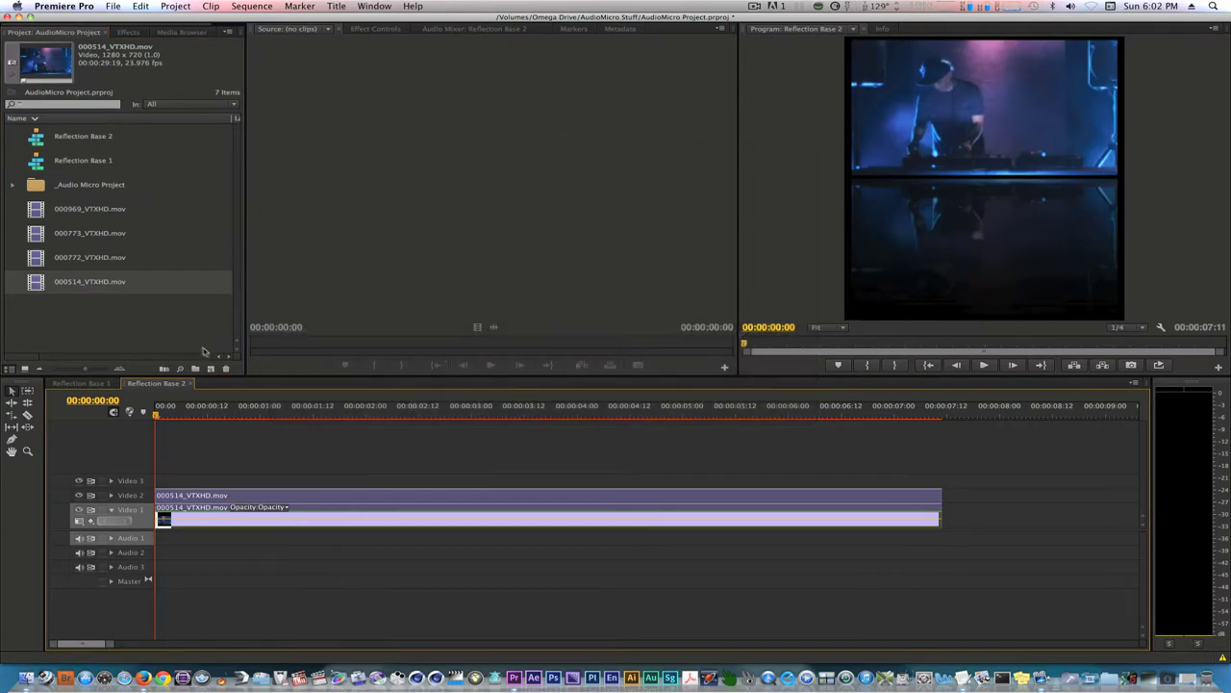
left_click(210, 368)
left_click(232, 380)
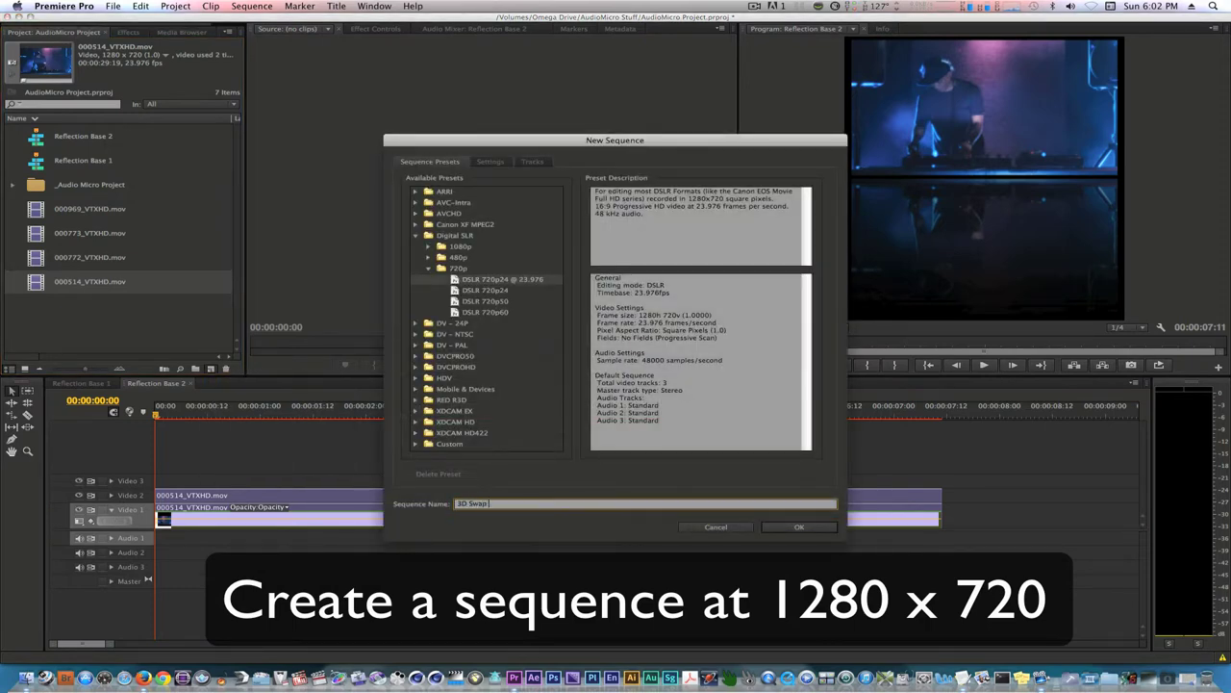
Step: Create the 3D Swap Transition 720p sequence and place Reflection Base 2's video only on Video 1
type("20p")
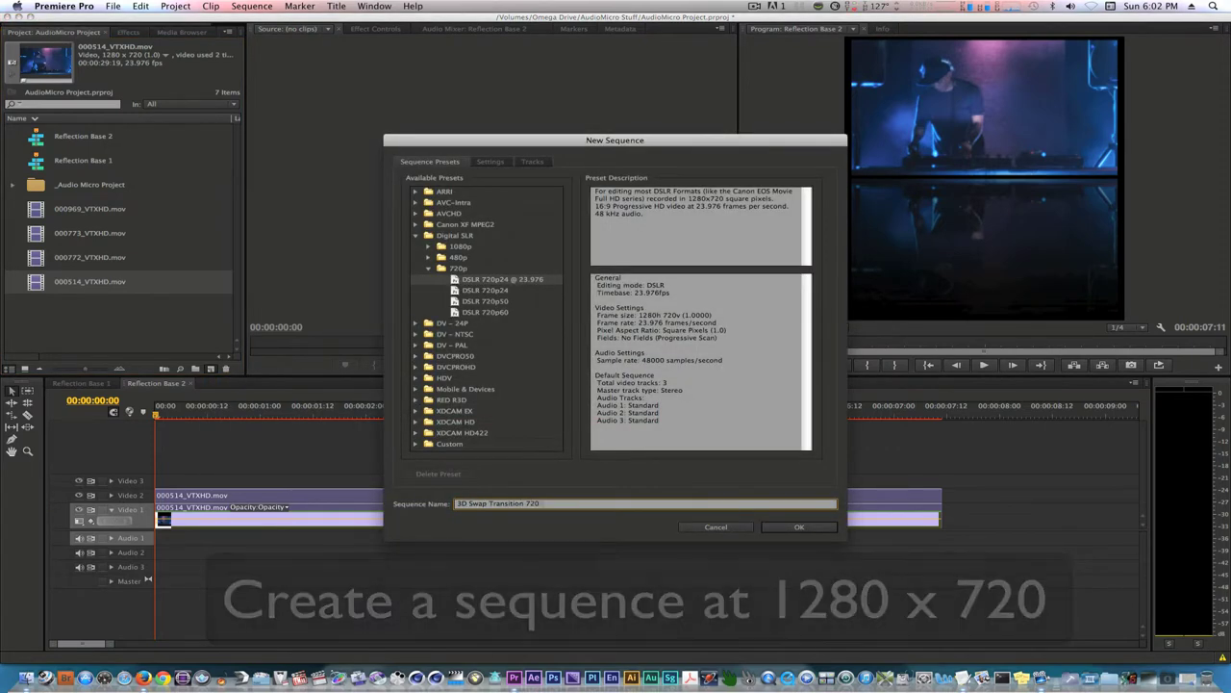
left_click(803, 527)
left_click(34, 140)
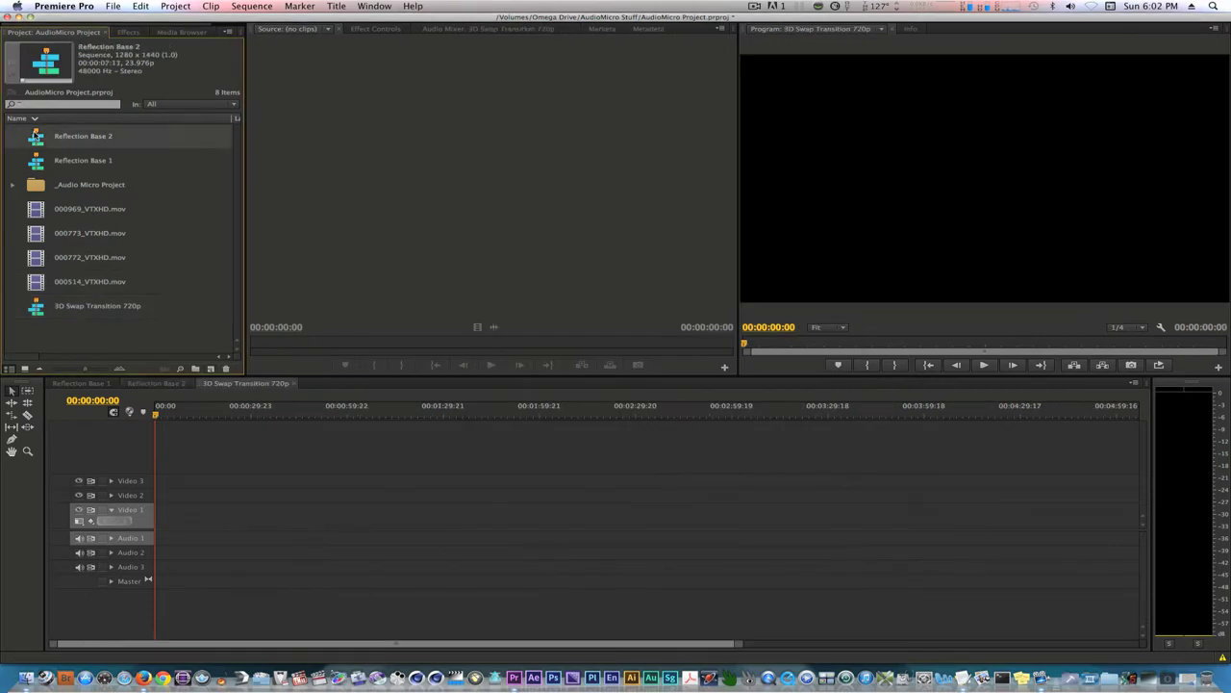
right_click(35, 140)
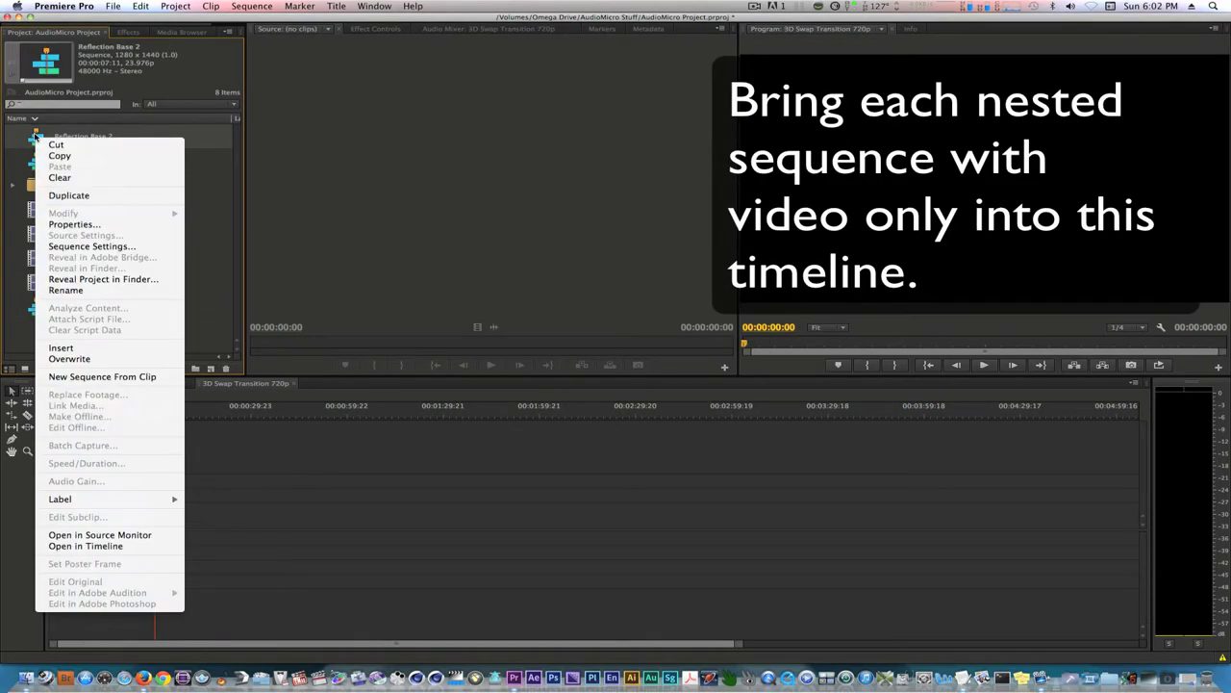
left_click(96, 535)
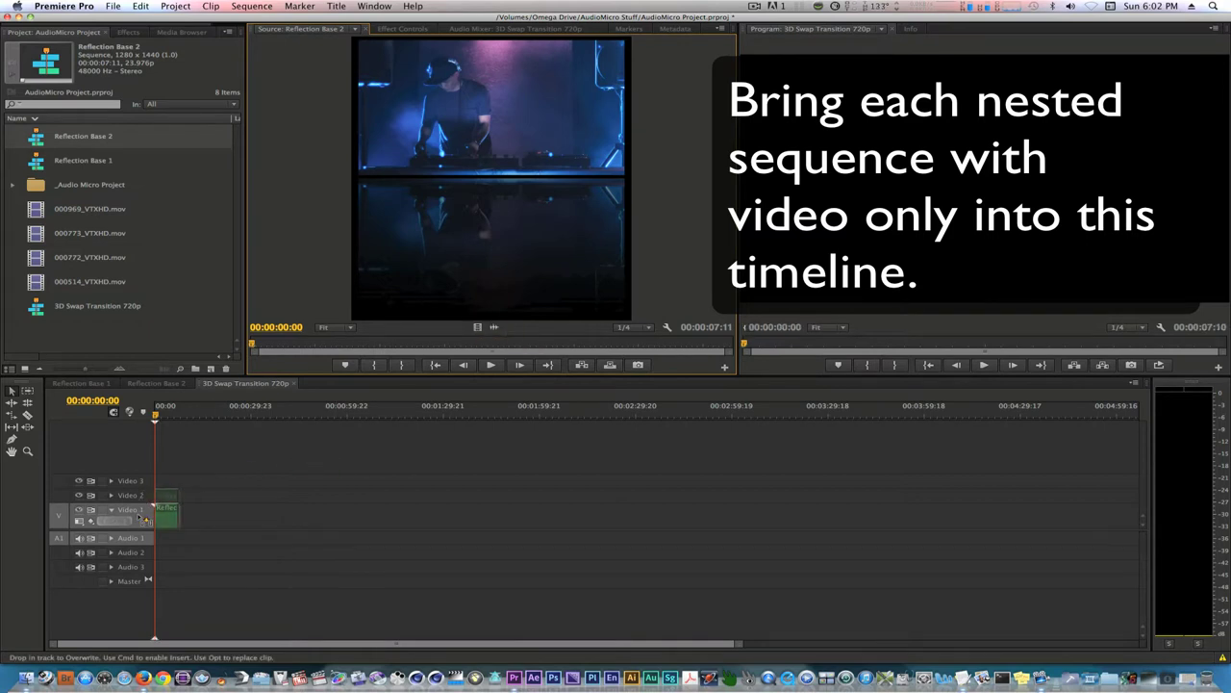
left_click_drag(478, 327, 166, 516)
left_click(712, 366)
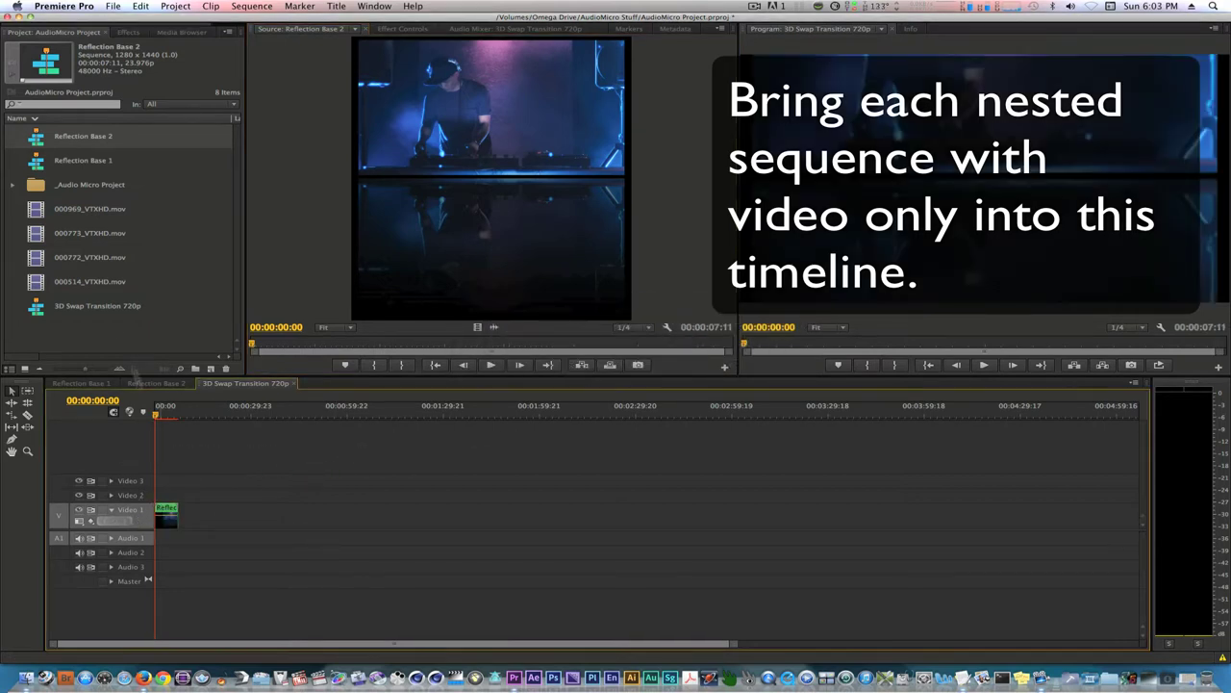
Step: Load Reflection Base 1 in the Source Monitor and place its video only on Video 2
left_click(40, 165)
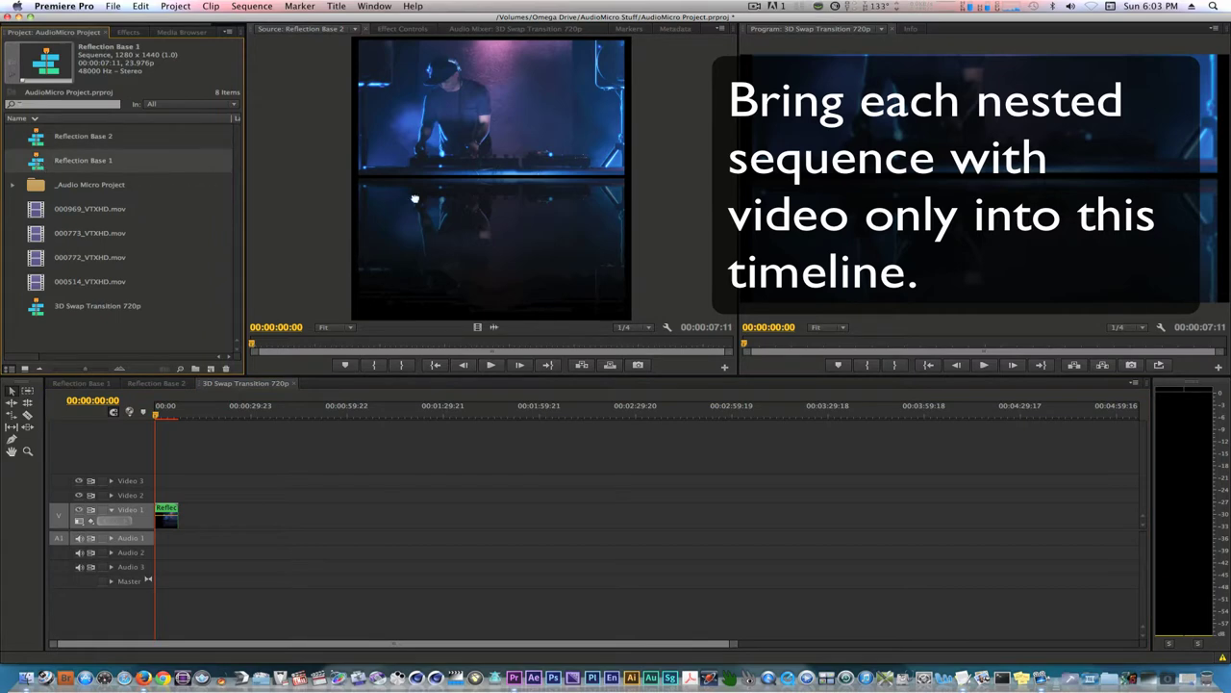
left_click_drag(414, 199, 416, 201)
left_click_drag(478, 327, 165, 495)
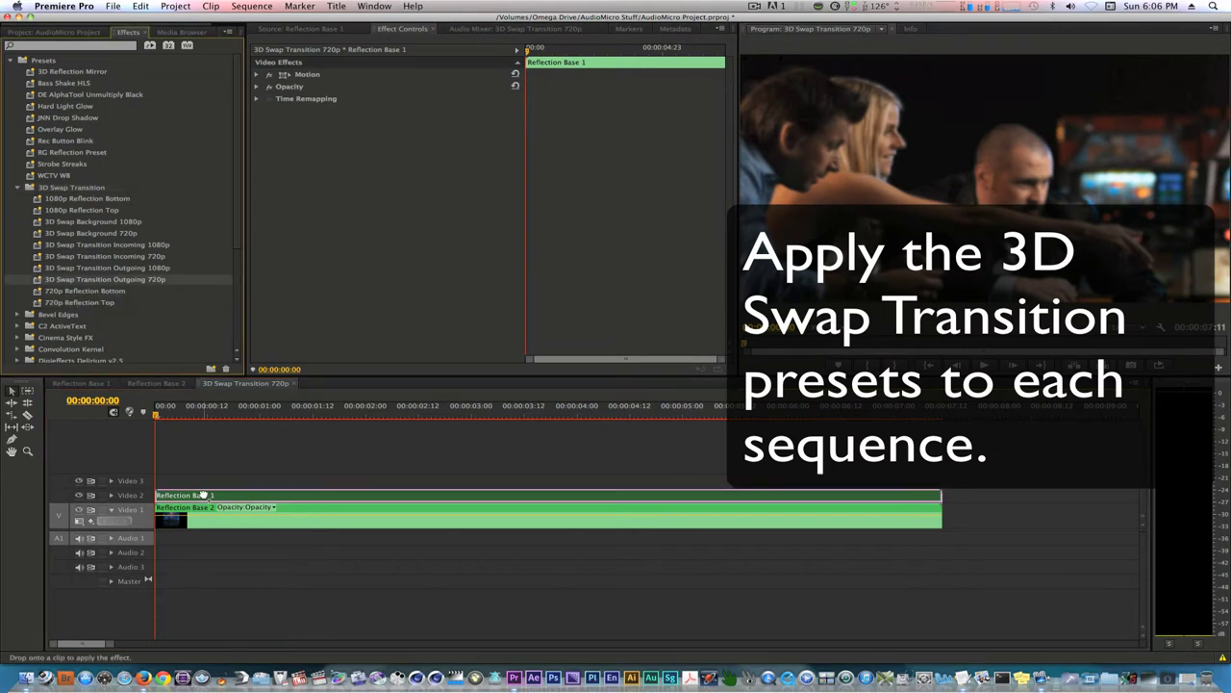
Step: Apply 3D Swap Transition Outgoing 720p to Reflection Base 1 and Incoming 720p to Reflection Base 2
left_click_drag(182, 447, 202, 496)
key("space")
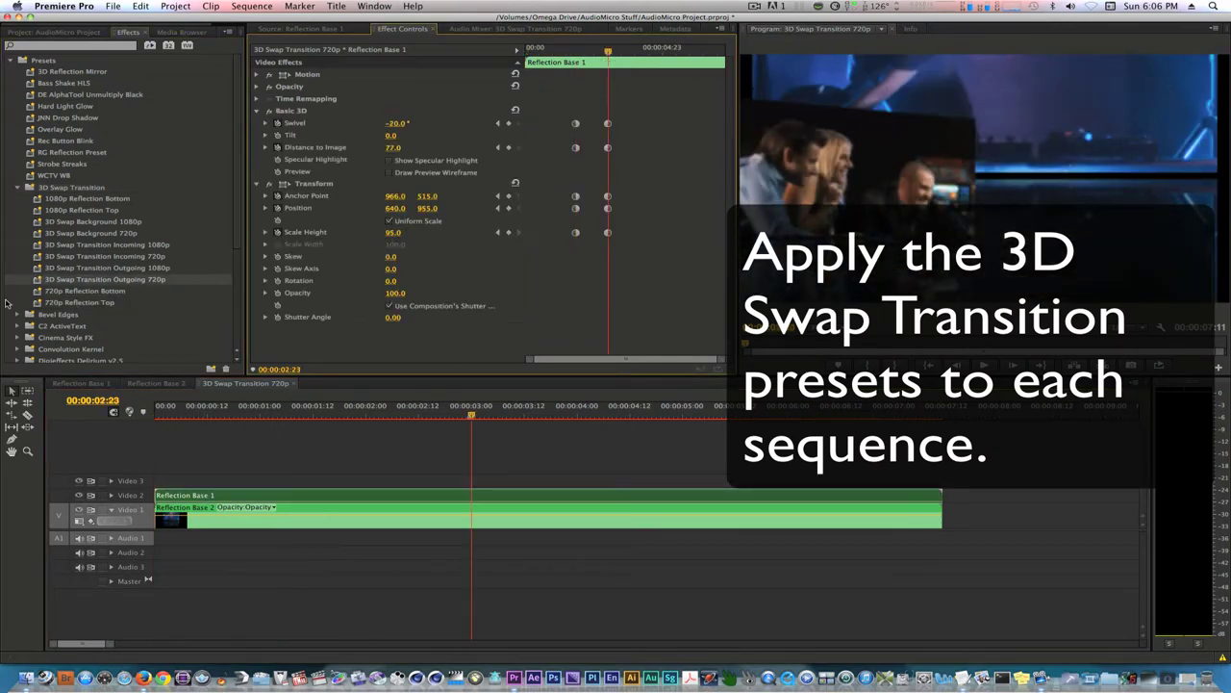
left_click(190, 511)
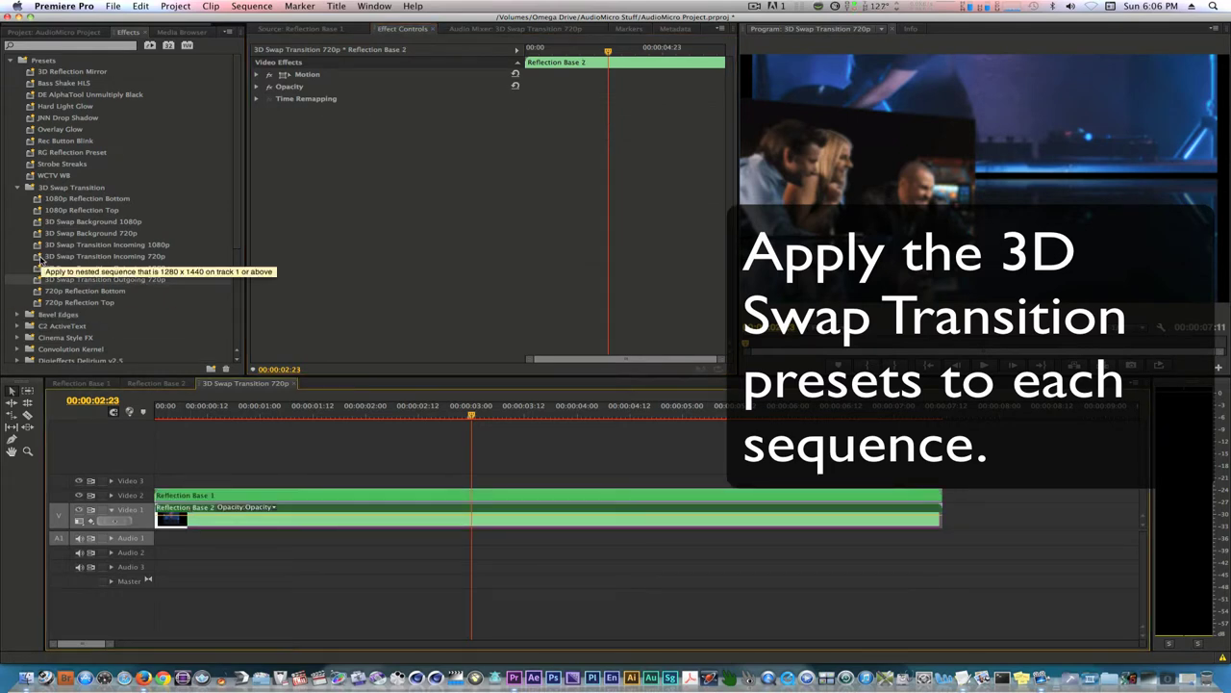
left_click_drag(41, 258, 171, 514)
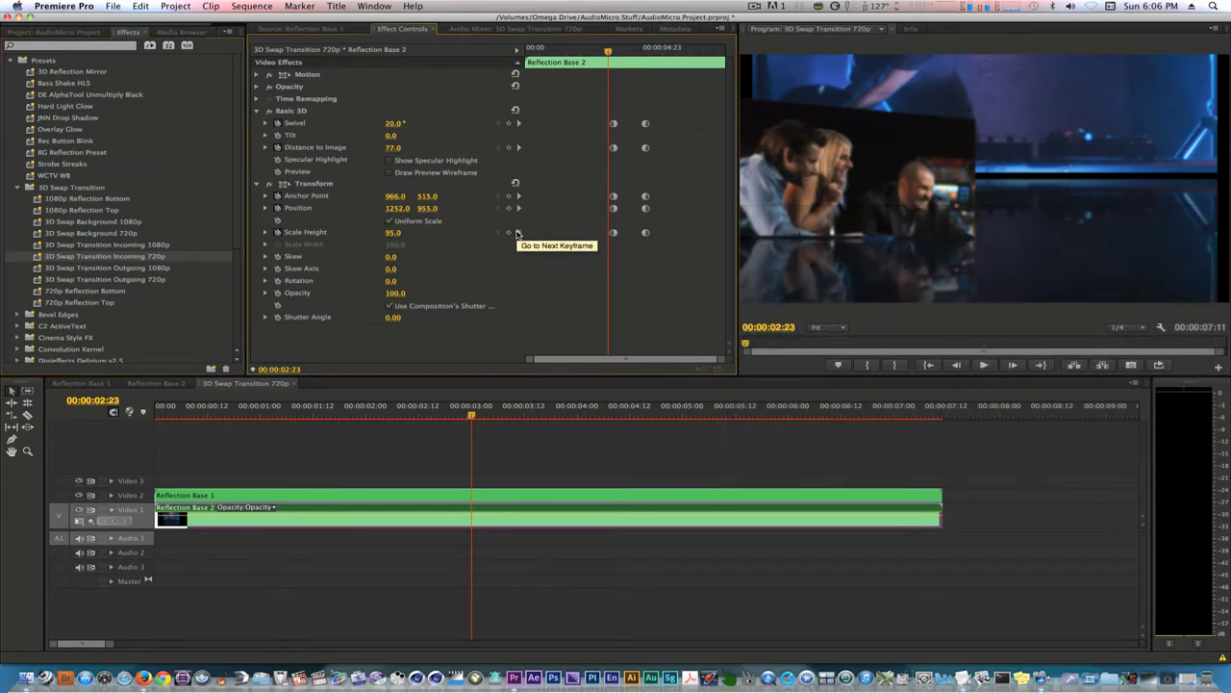
Step: Step through the clips' keyframes to check the Swivel and Position animation
left_click(517, 234)
key("Right")
key("Right")
key("Right")
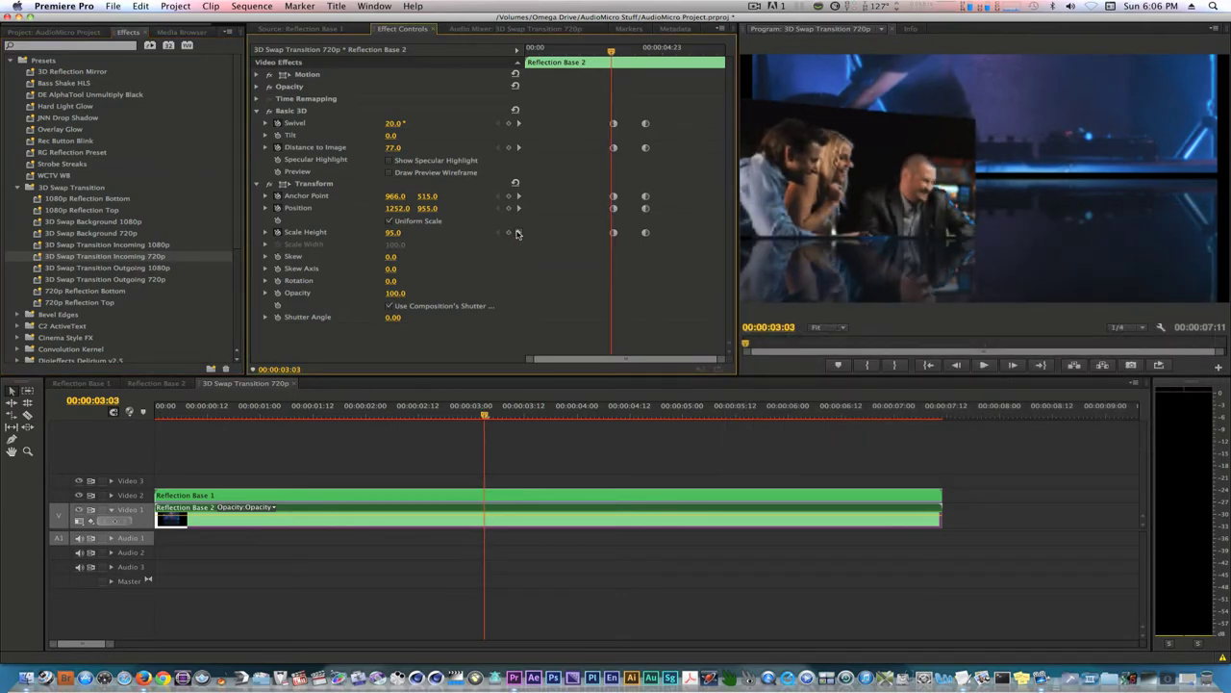
key("Right")
key("Right")
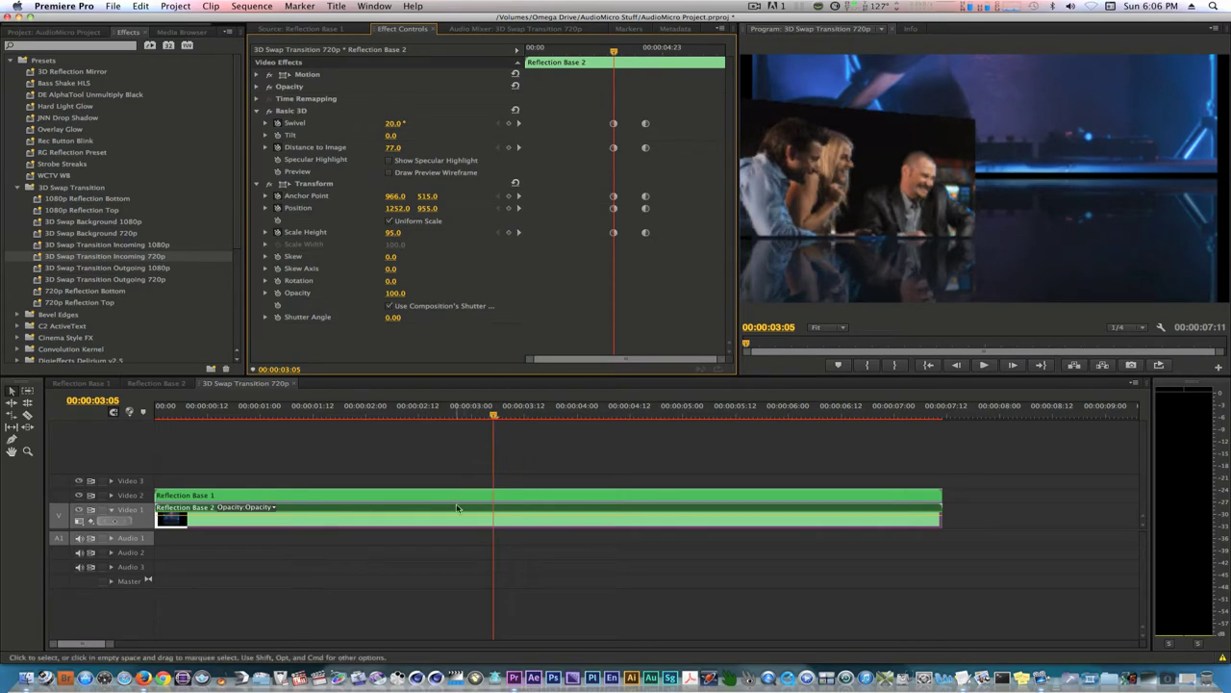
left_click(457, 495)
left_click(498, 233)
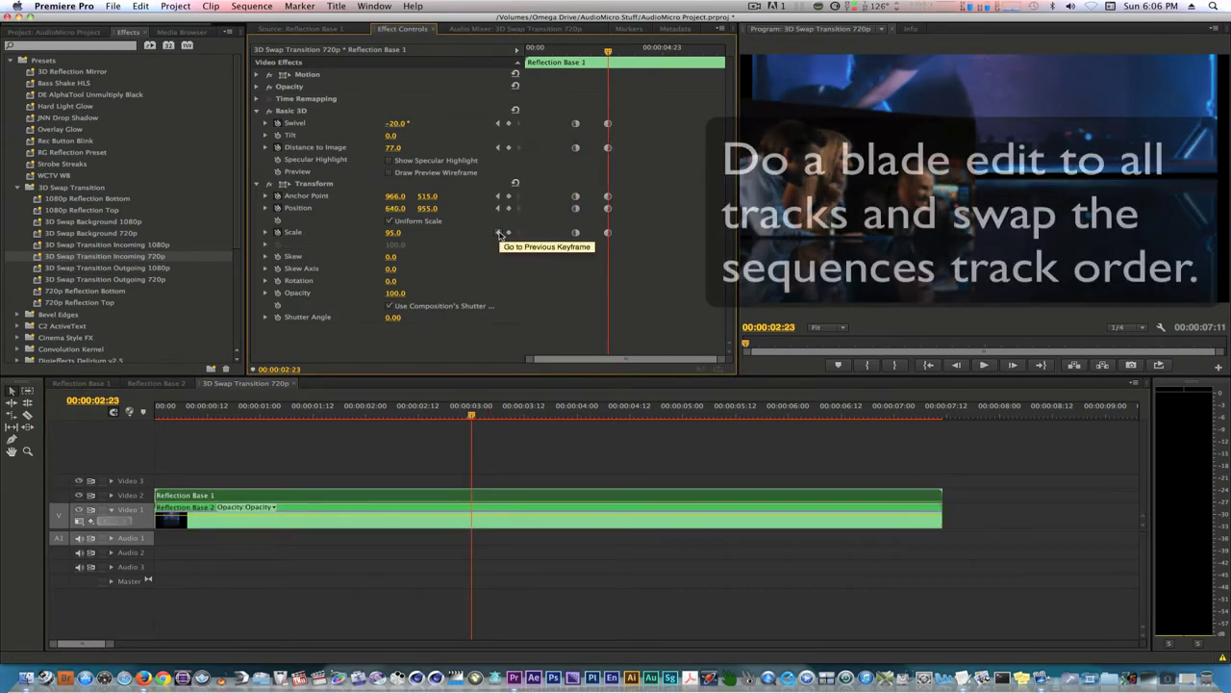
Step: Add an edit to all tracks at 00:00:02:23, then move Reflection Base 2 above Reflection Base 1 after the cut
left_click(759, 447)
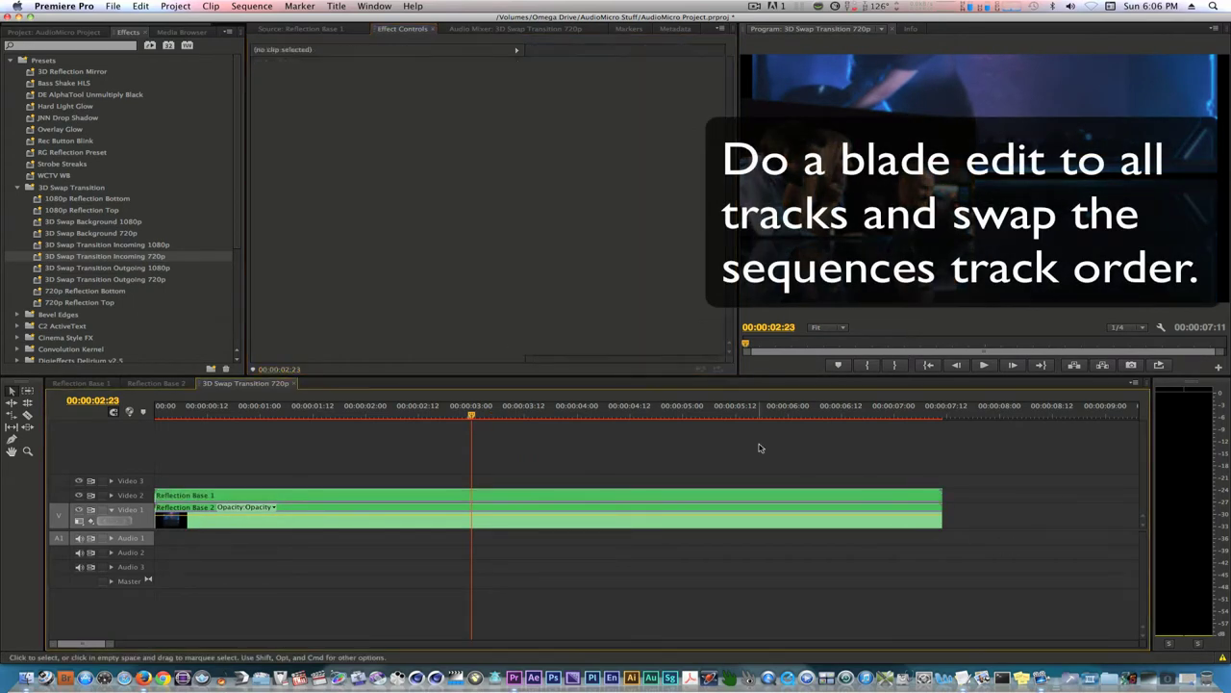
left_click(267, 6)
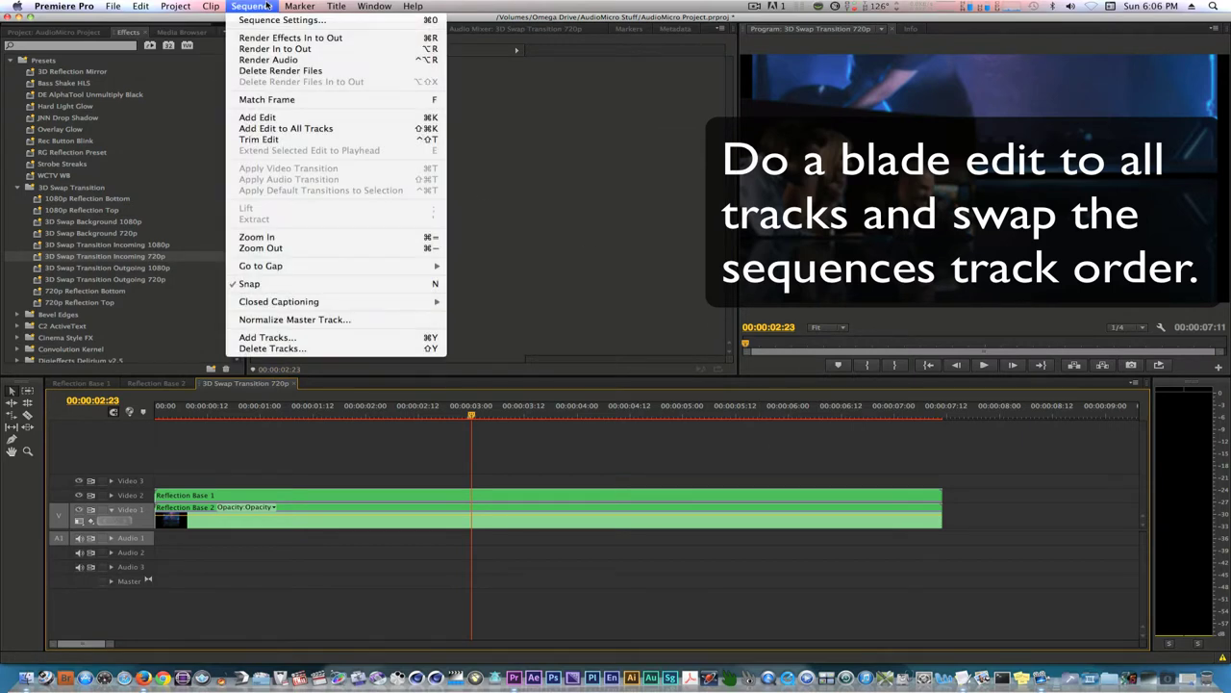
left_click(285, 128)
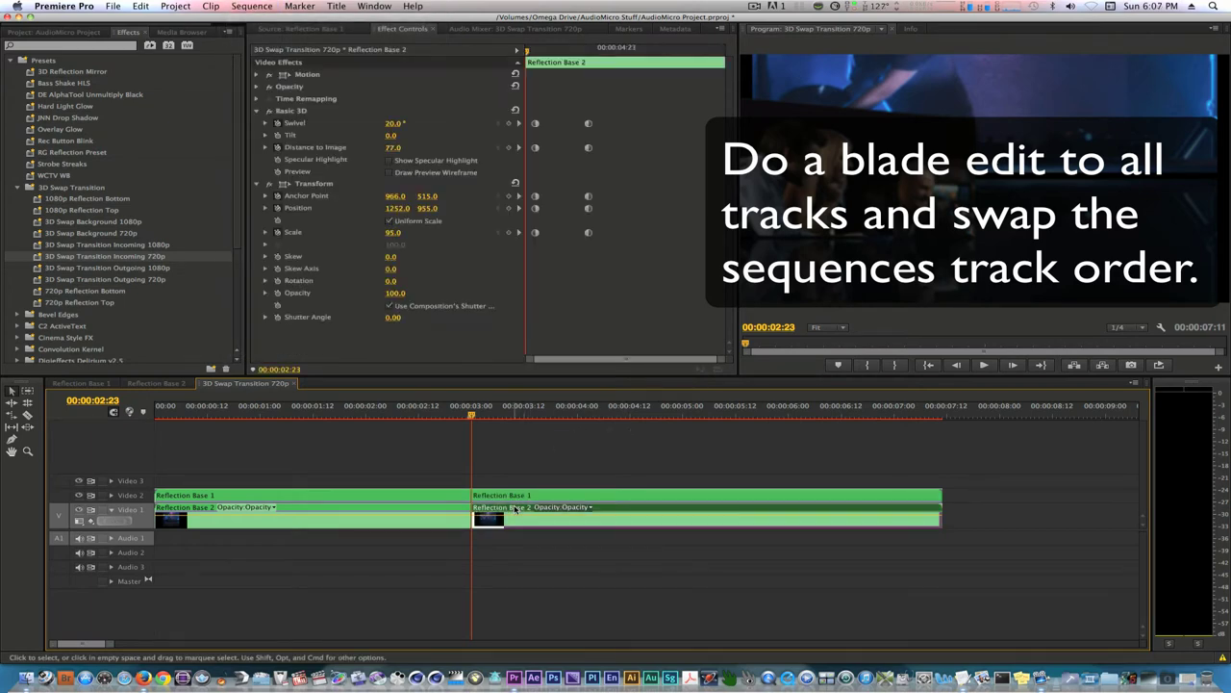
mouse_move(516, 507)
left_mouse_down()
mouse_move(514, 481)
mouse_move(510, 517)
left_mouse_up()
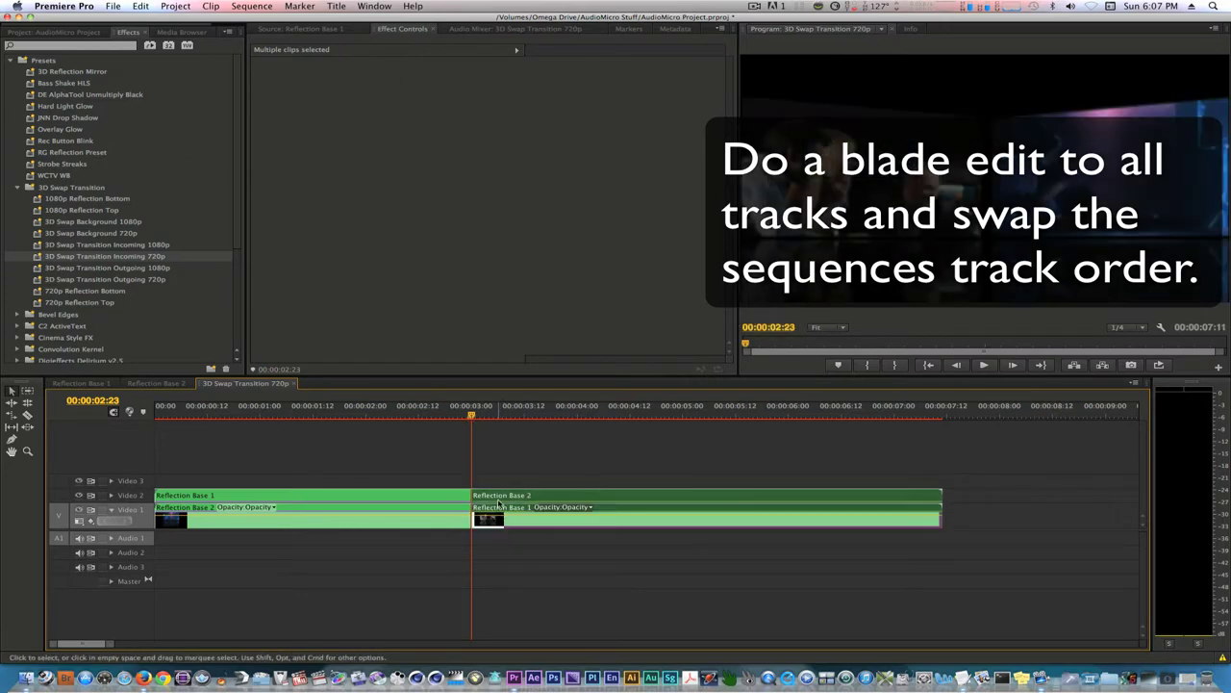
left_click(500, 475)
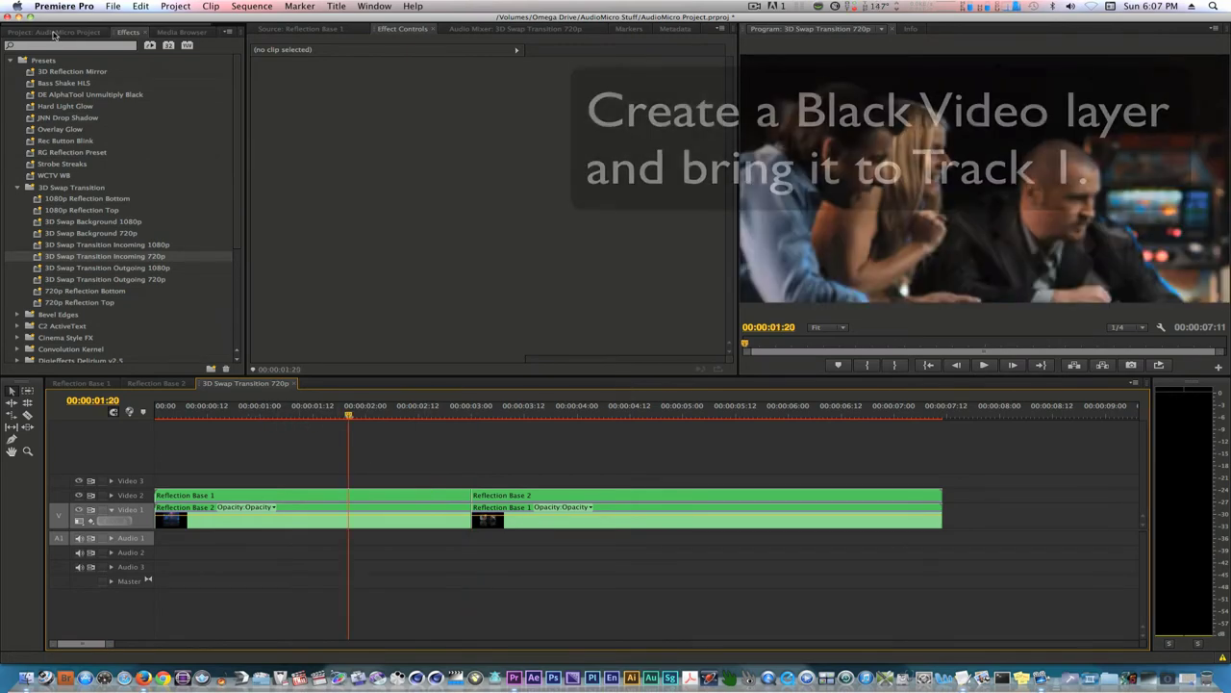
Step: Create a Black Video item and place it on Video 1 beneath the reflection clips
left_click(55, 33)
left_click(211, 369)
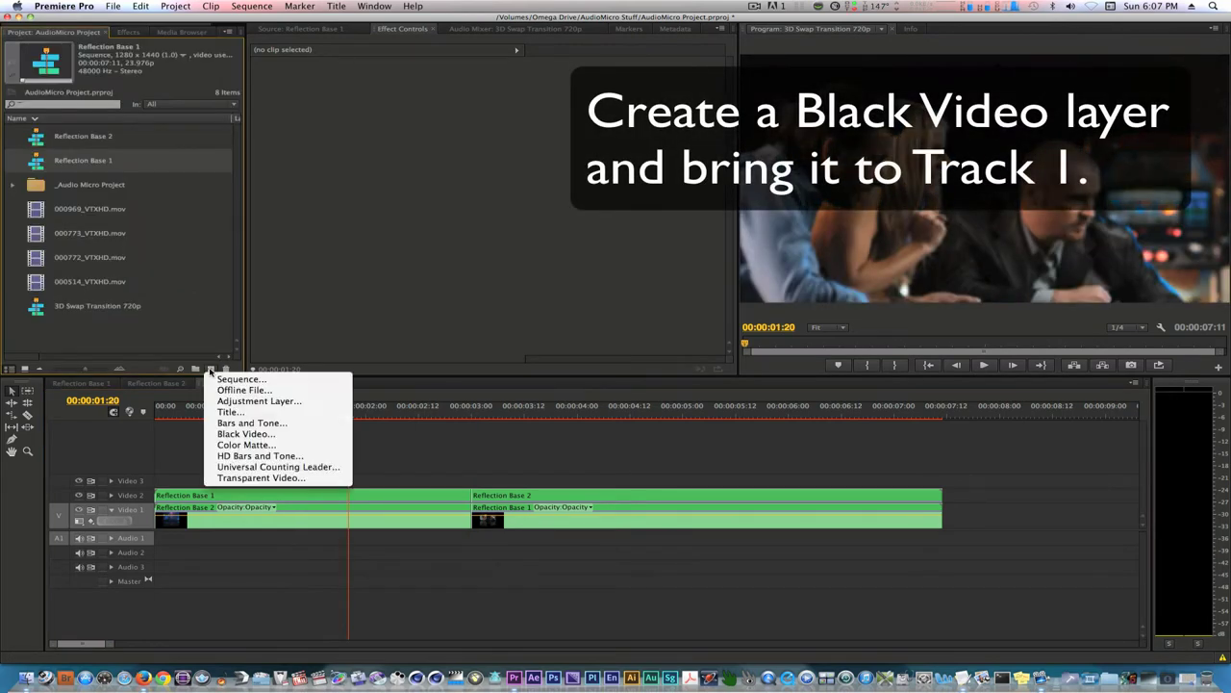
left_click(289, 433)
left_click(692, 387)
mouse_move(36, 186)
left_mouse_down()
mouse_move(258, 466)
mouse_move(152, 509)
left_mouse_up()
left_click_drag(814, 519, 941, 519)
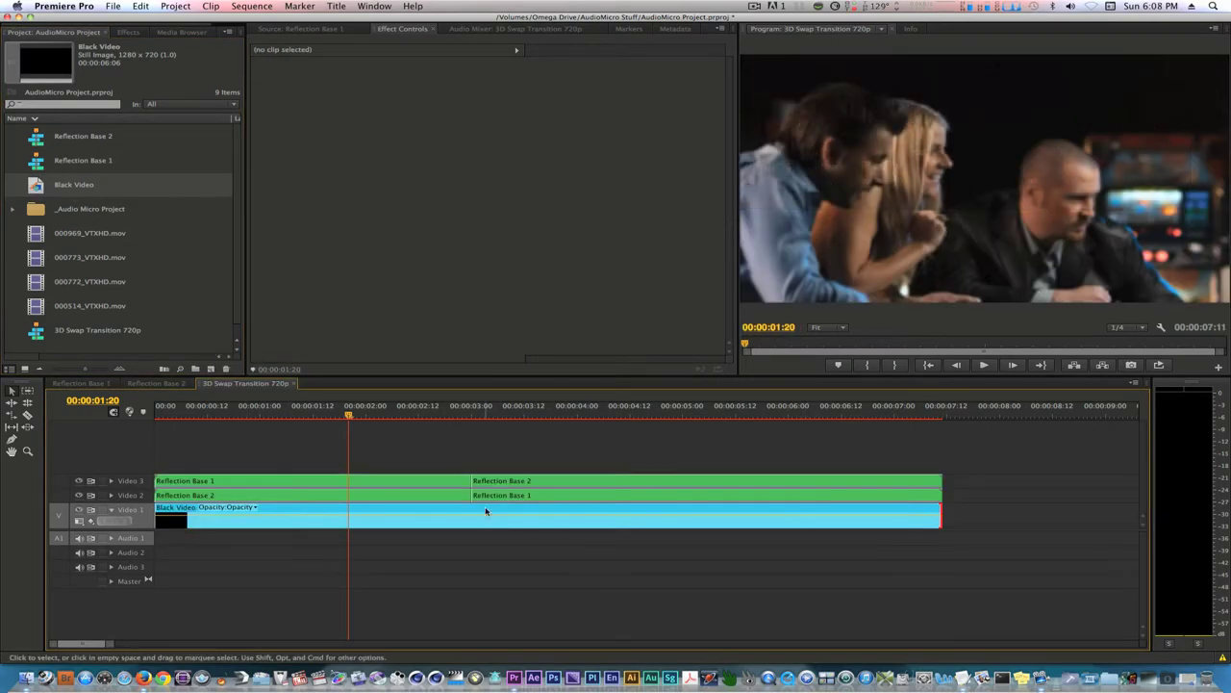
Step: Apply the 3D Swap Background 720p preset to the Black Video clip
left_click(129, 32)
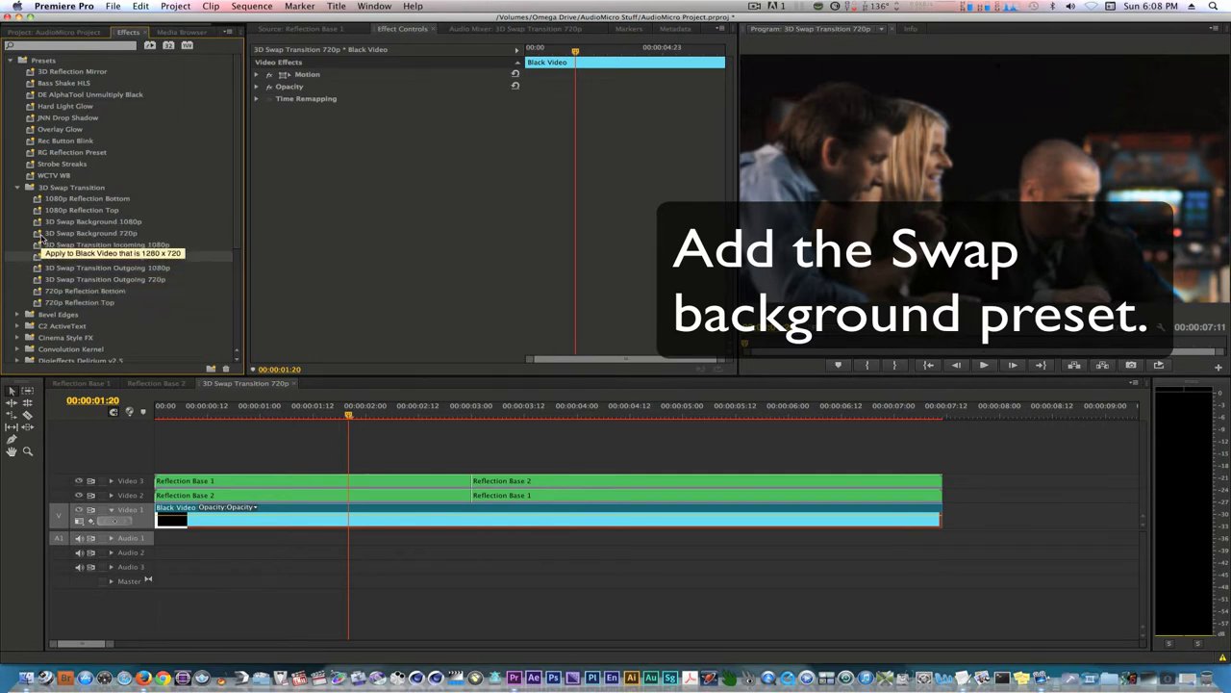
left_click_drag(41, 238, 228, 516)
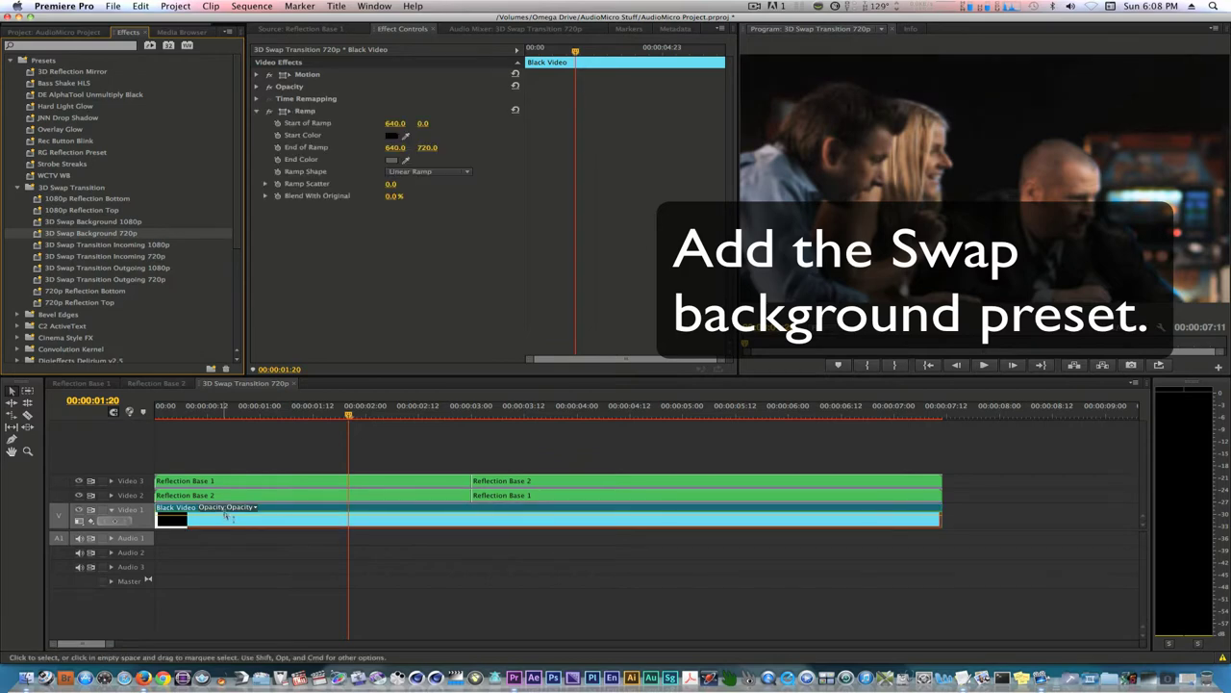
left_click(379, 435)
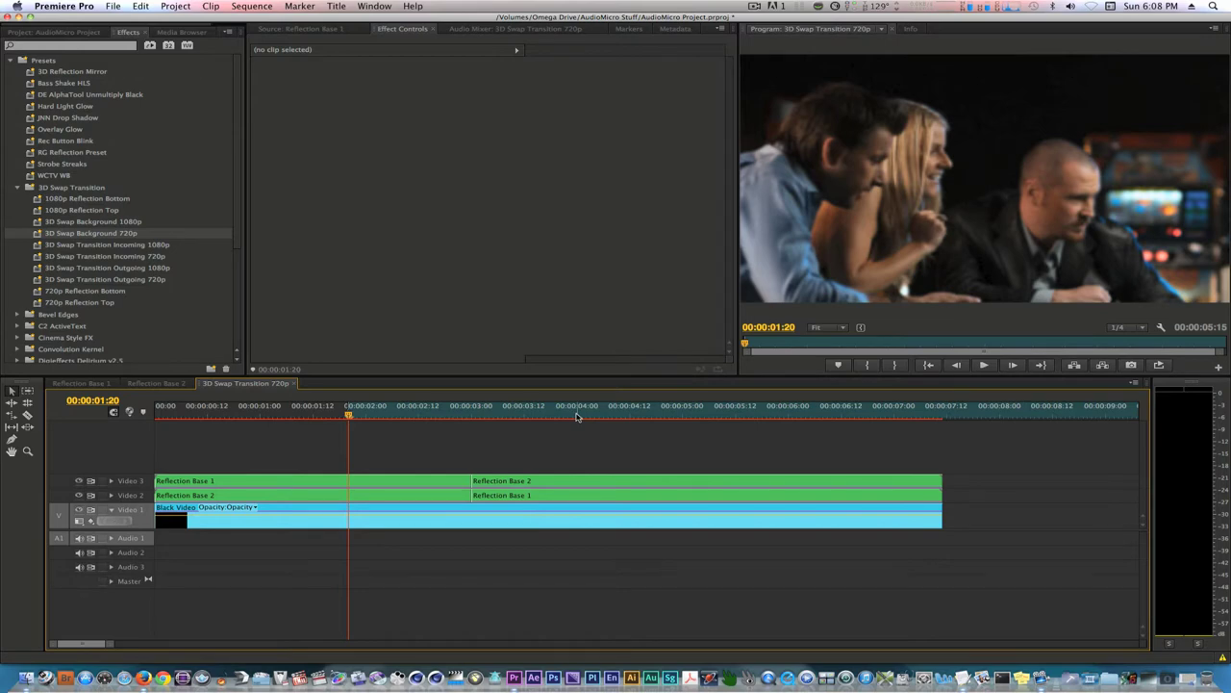
Step: Set the out point at 00:00:04:15 and play the swap from the 00:00:01:20 in point
left_click_drag(576, 415, 623, 421)
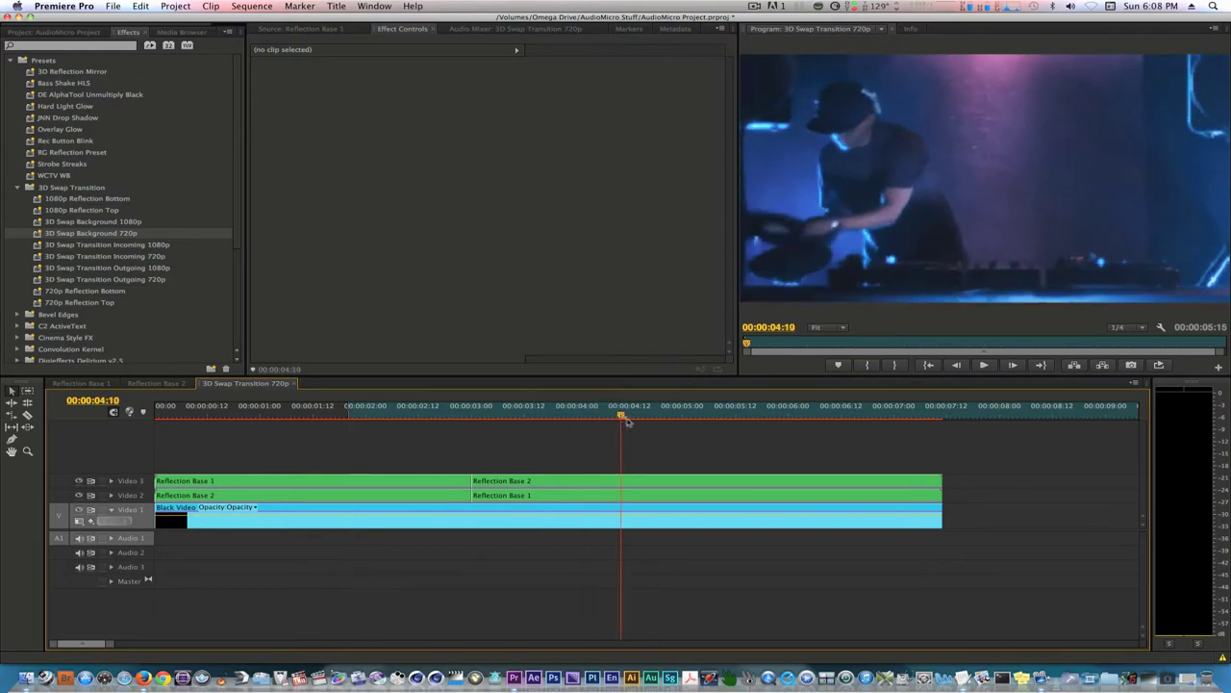
mouse_move(623, 420)
left_mouse_down()
mouse_move(487, 426)
mouse_move(644, 443)
left_mouse_up()
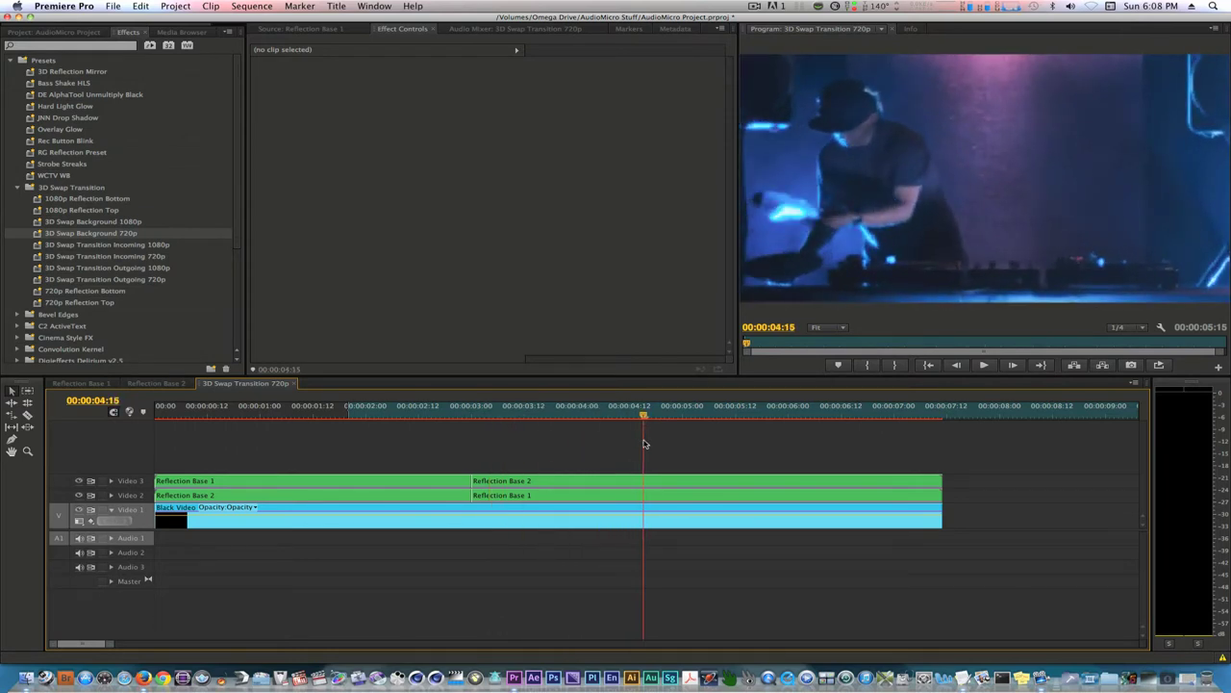
key("o")
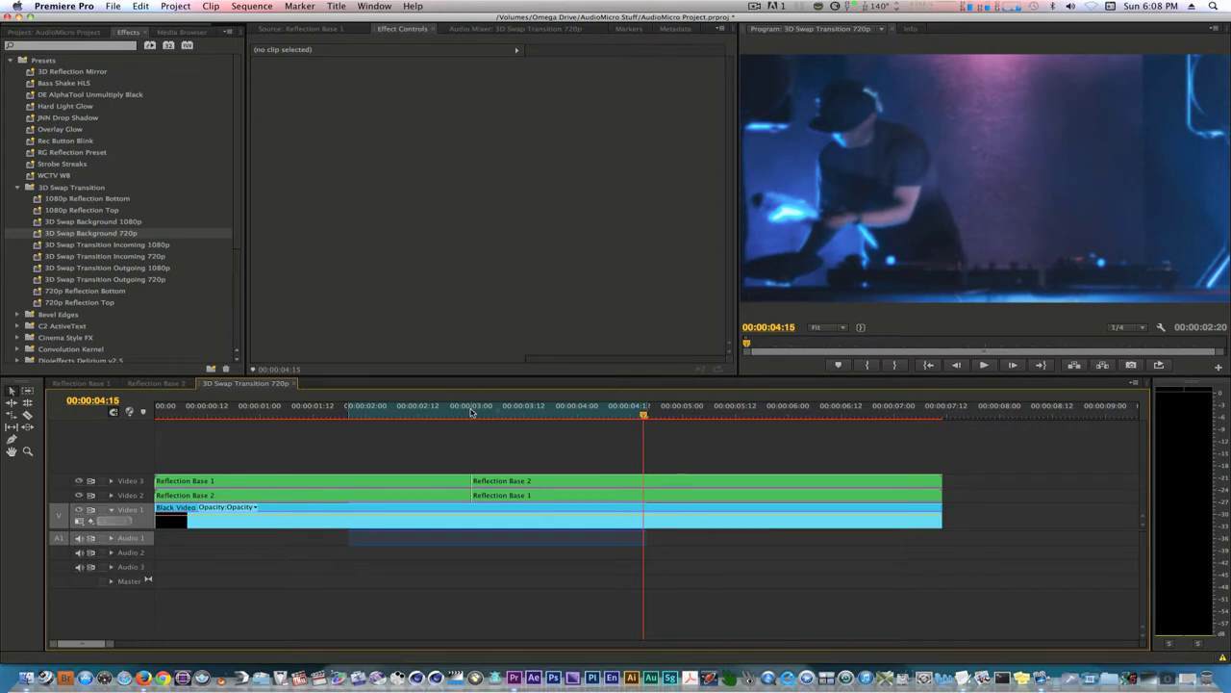
key("shift+i")
key("space")
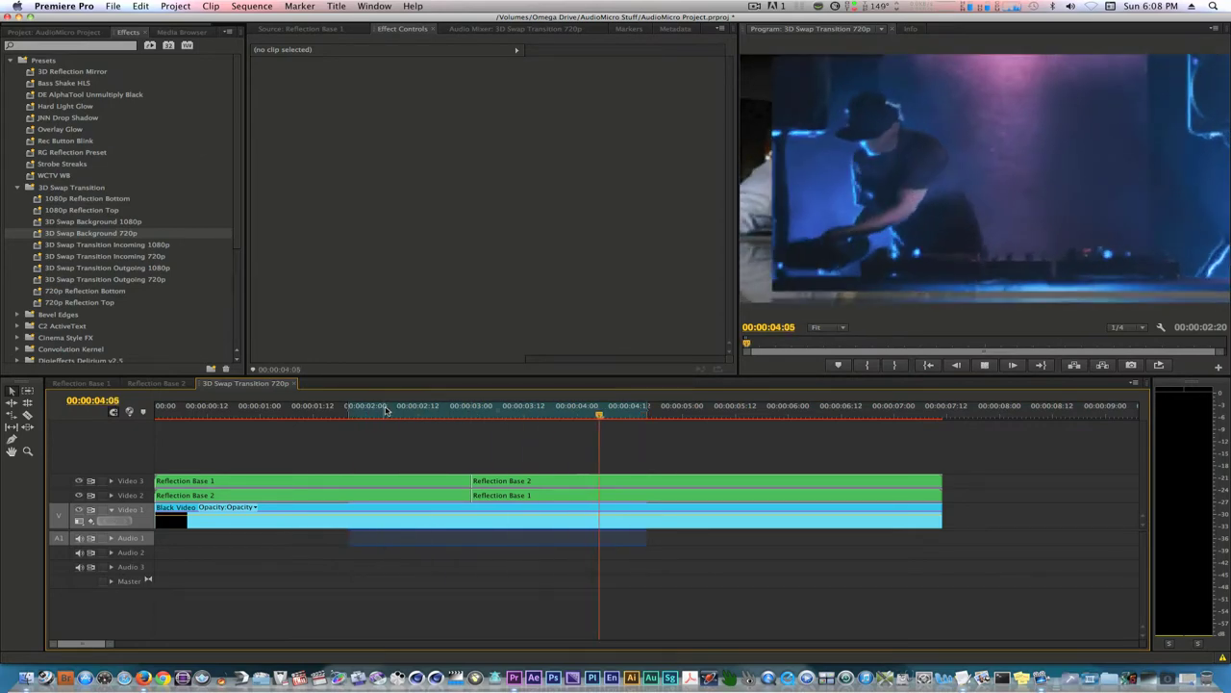
key("space")
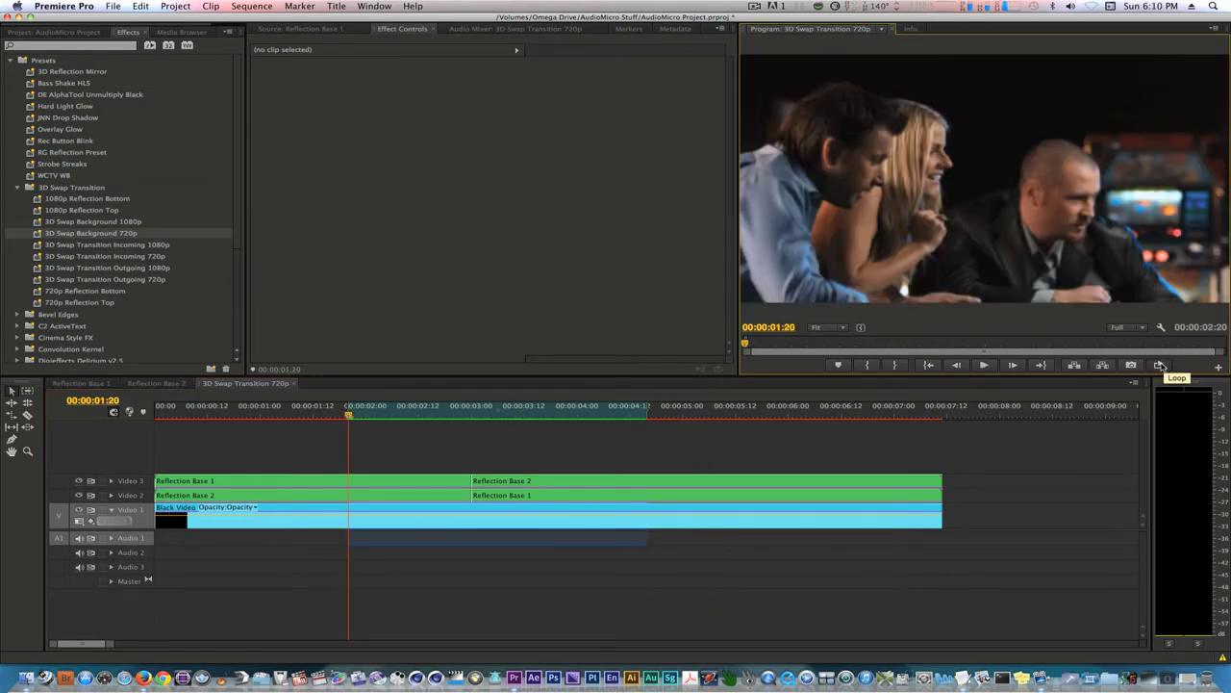
left_click(1161, 366)
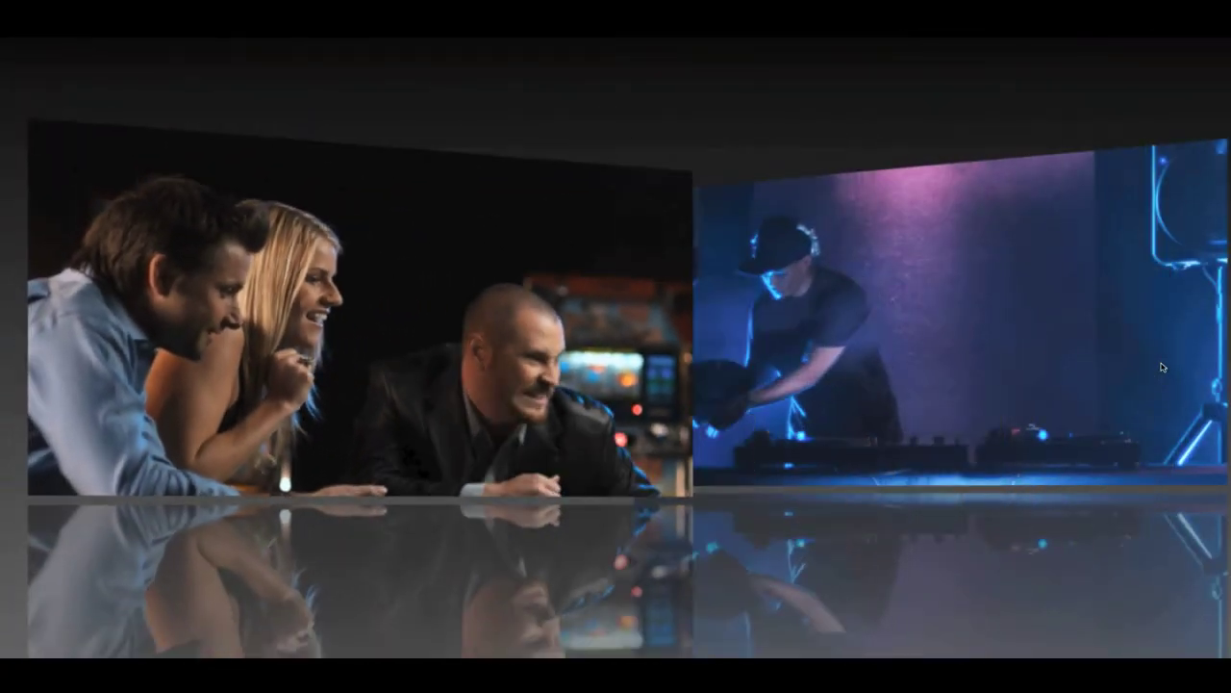
key("Escape")
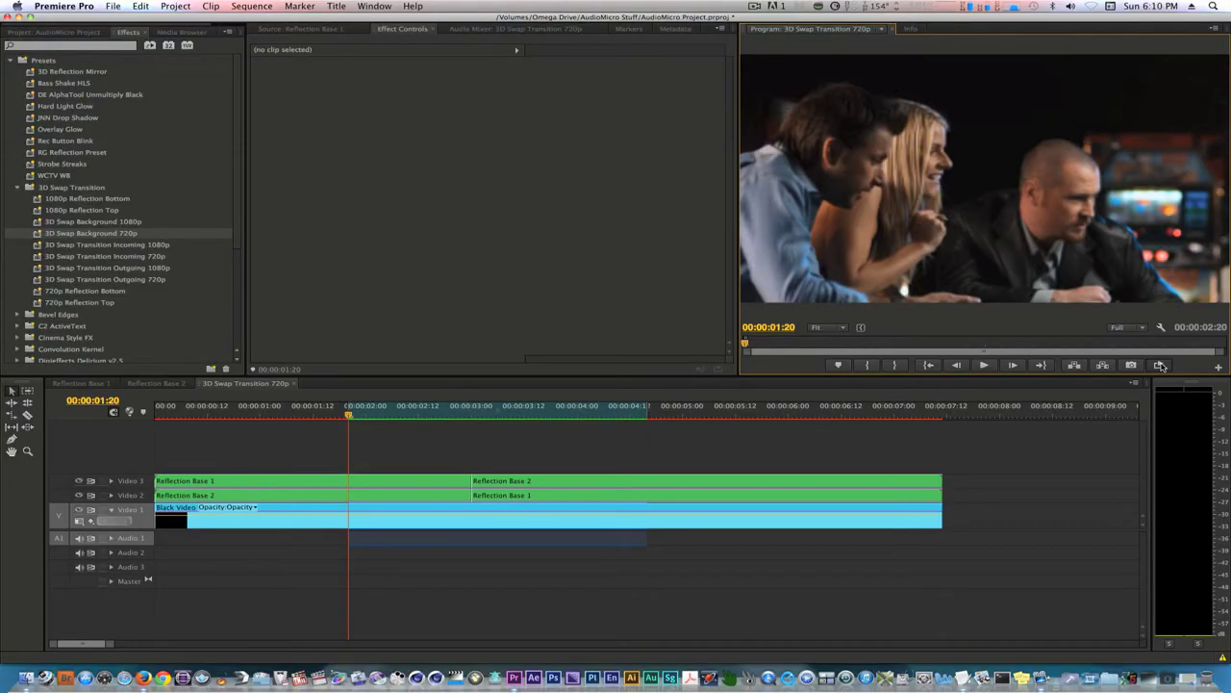
left_click(276, 453)
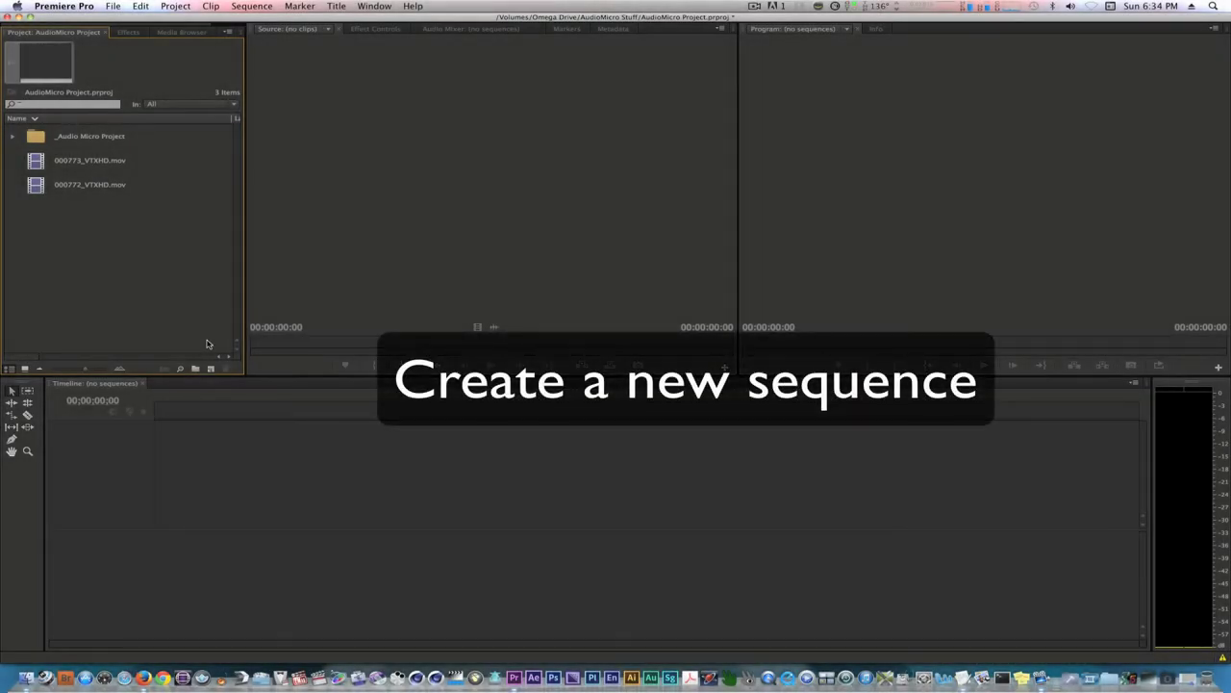
Step: Create a DSLR 1080p24 sequence sized 1920×2160, named Reflection Base 1
left_click(210, 371)
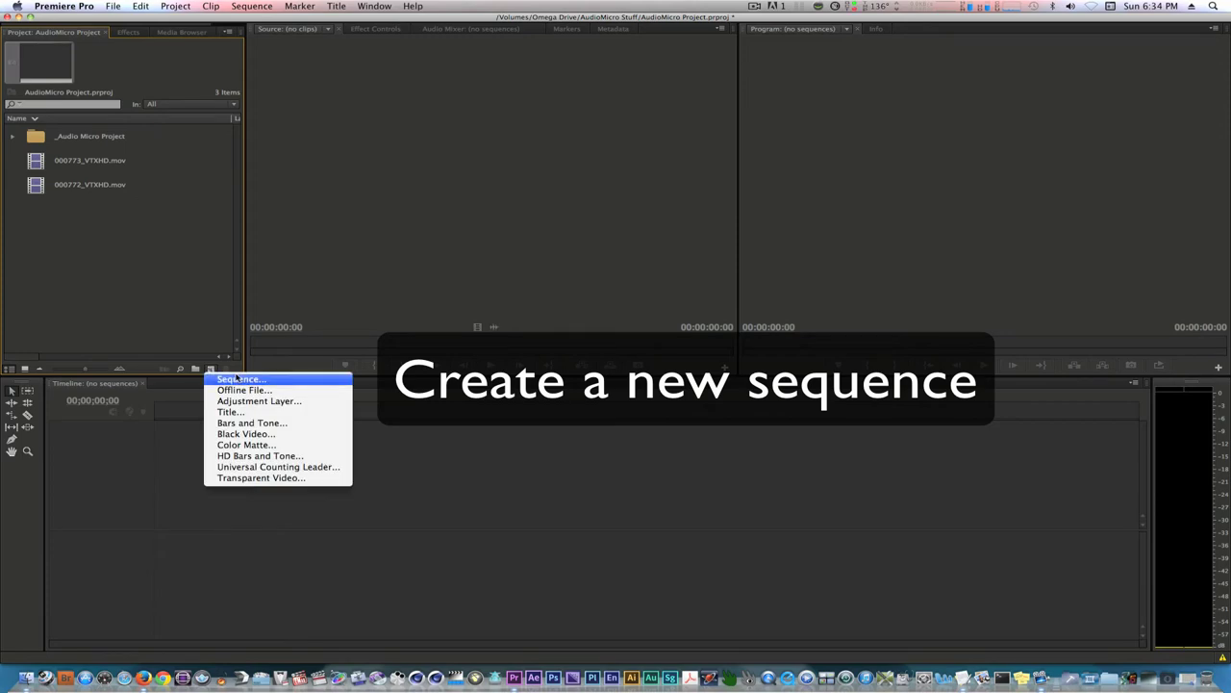
left_click(236, 379)
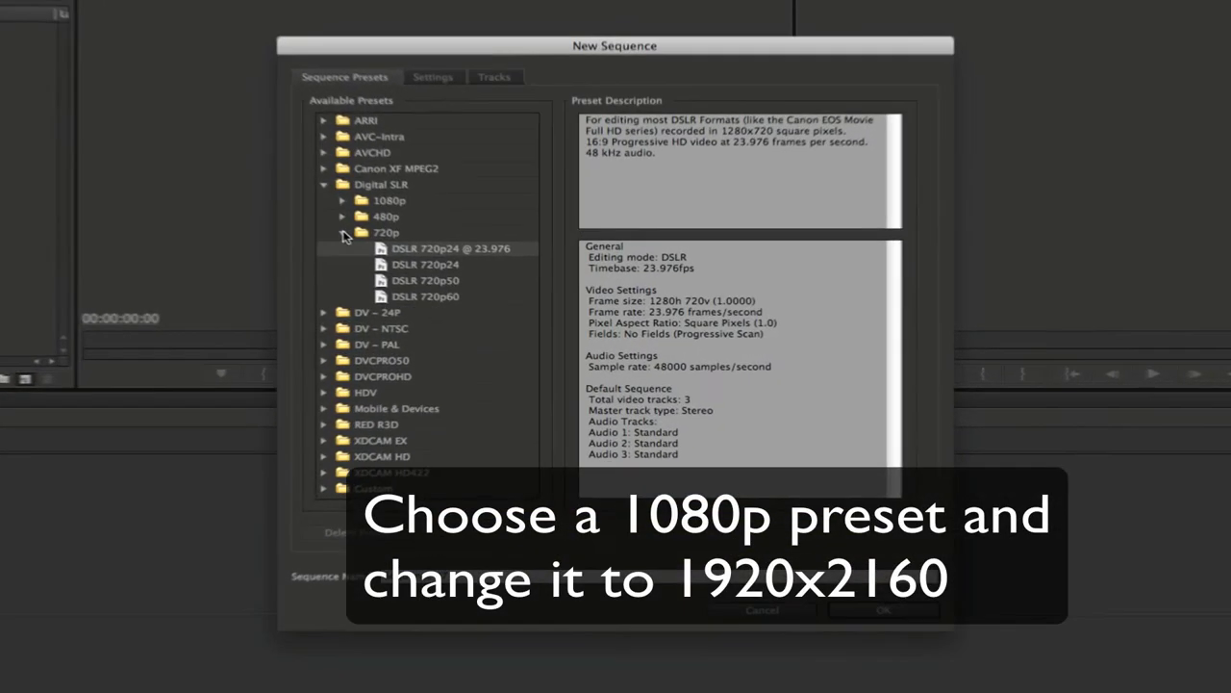
left_click(344, 233)
left_click(341, 200)
left_click(380, 217)
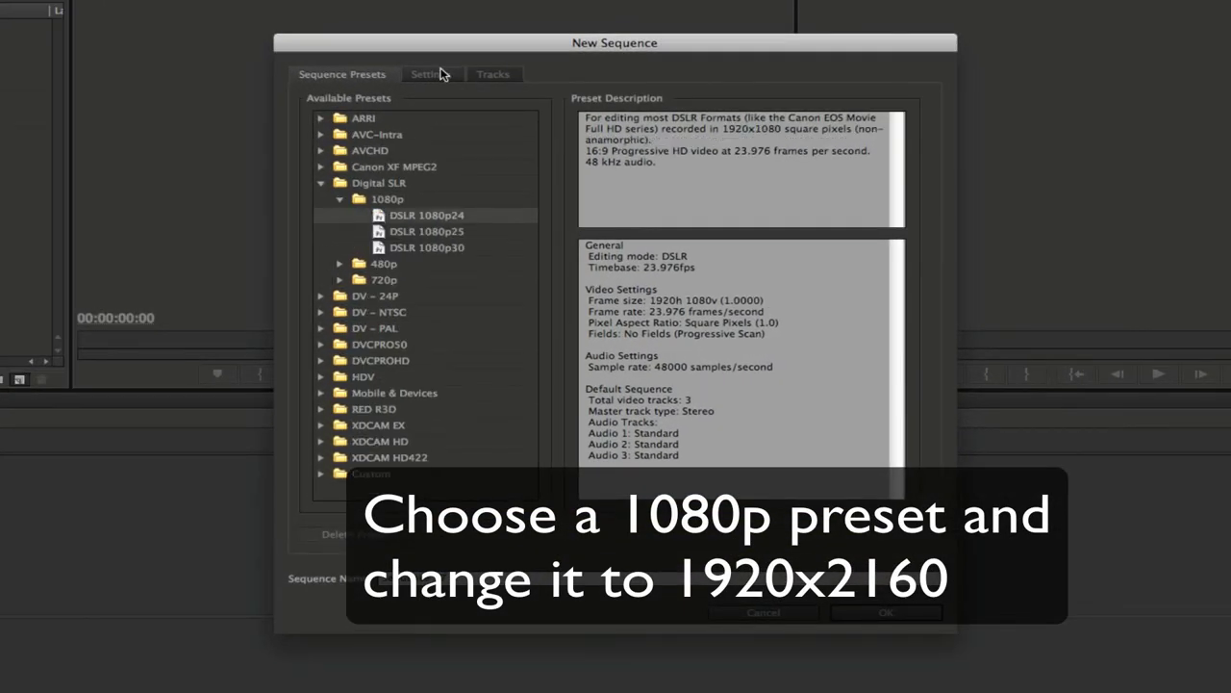
left_click(431, 74)
left_click(563, 170)
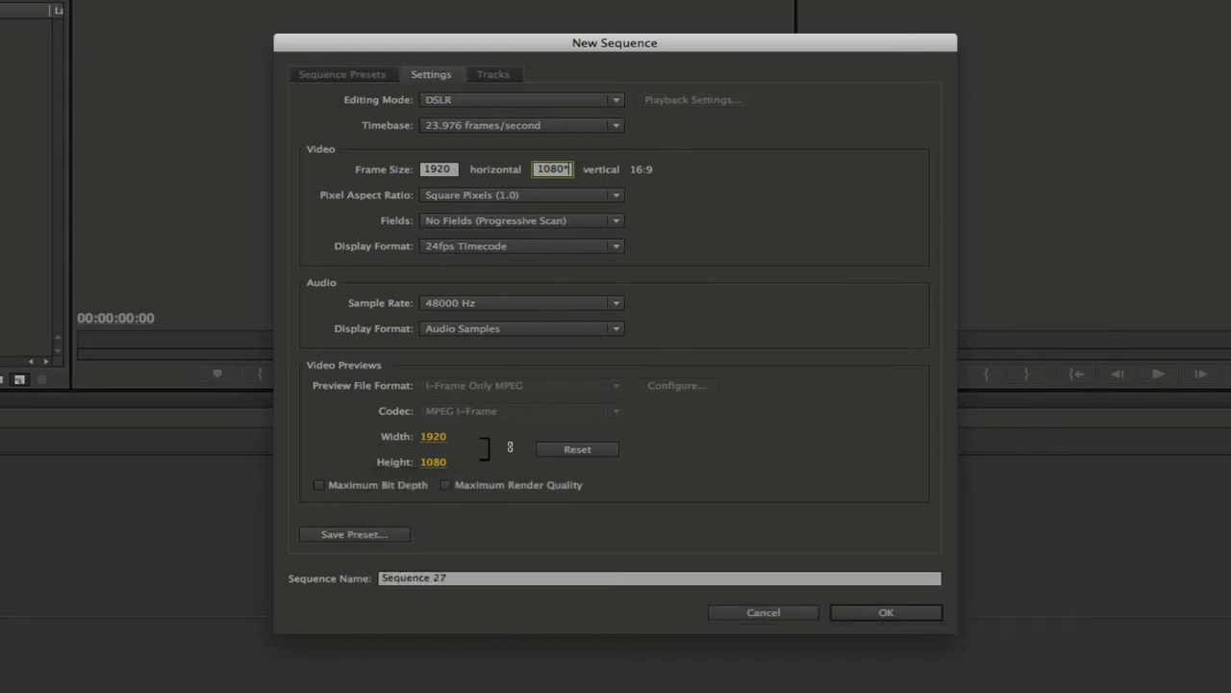
type("2160")
left_click(741, 195)
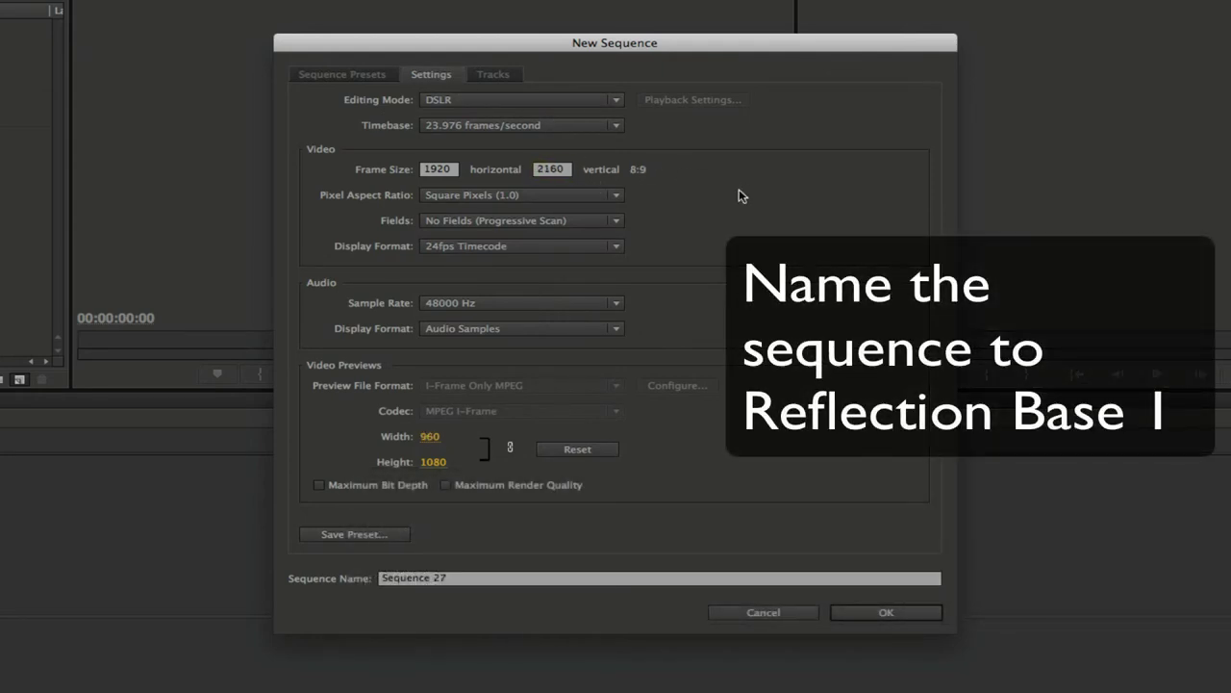
left_click(466, 579)
type("Reflection Base 1")
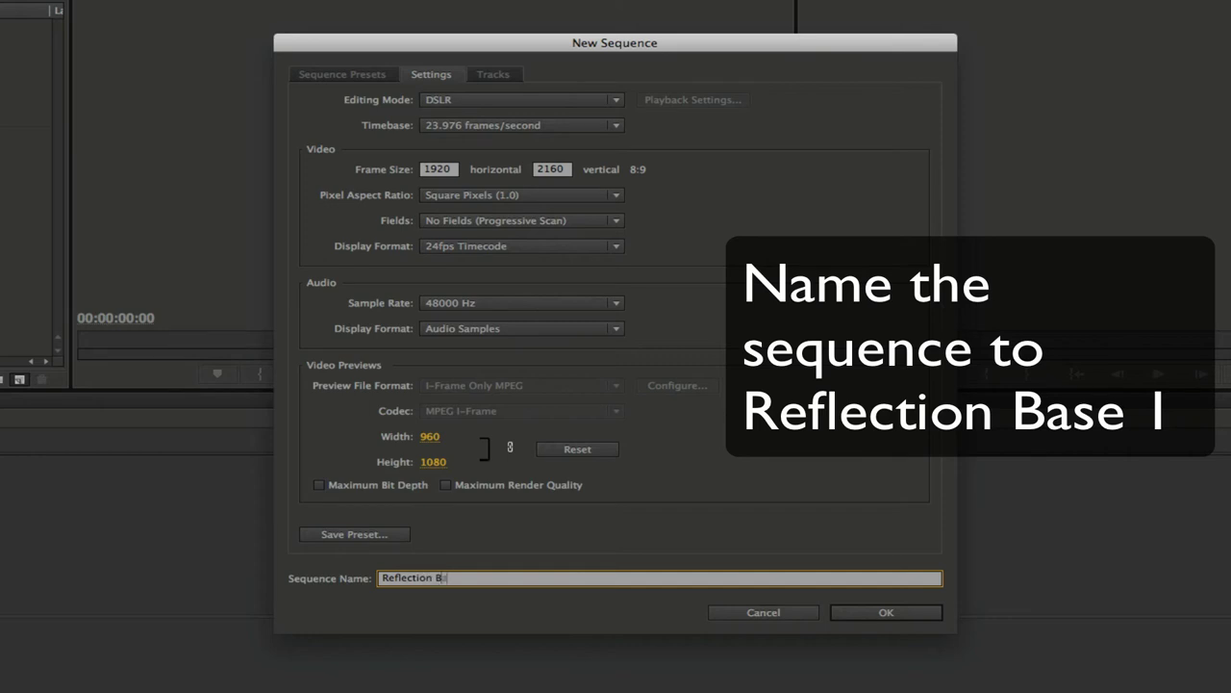
left_click(917, 615)
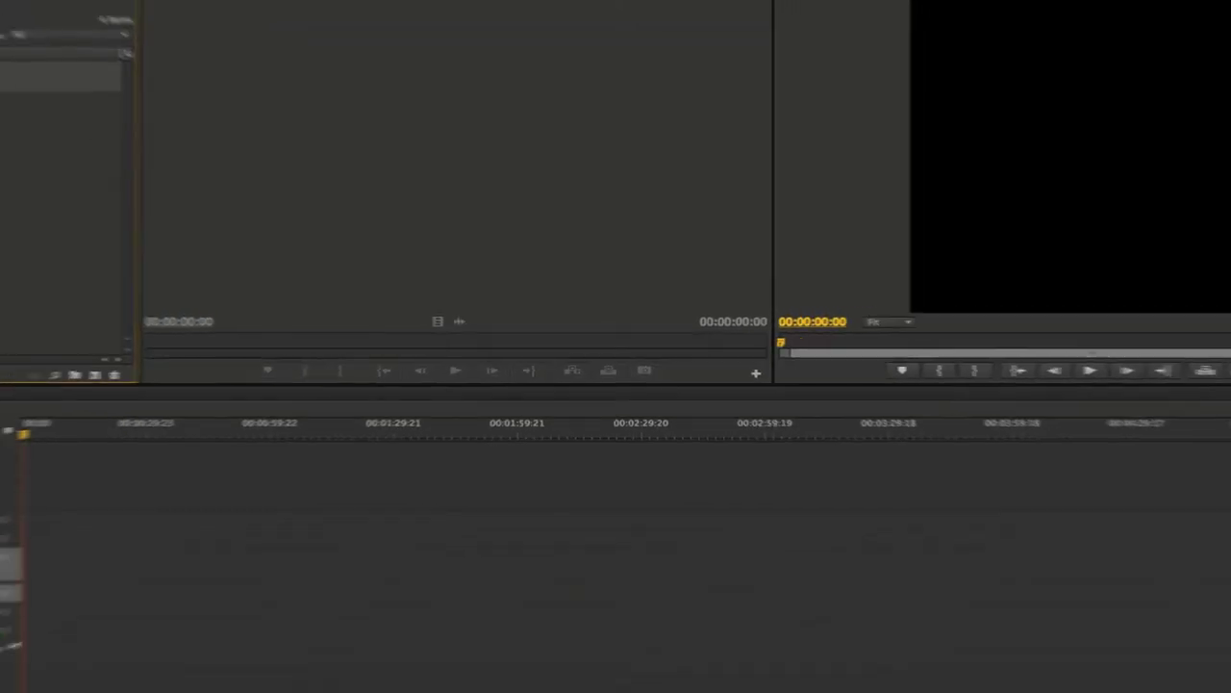
Step: Place 000773_VTXHD.mov in Reflection Base 1, keeping the existing sequence settings
left_click(38, 188)
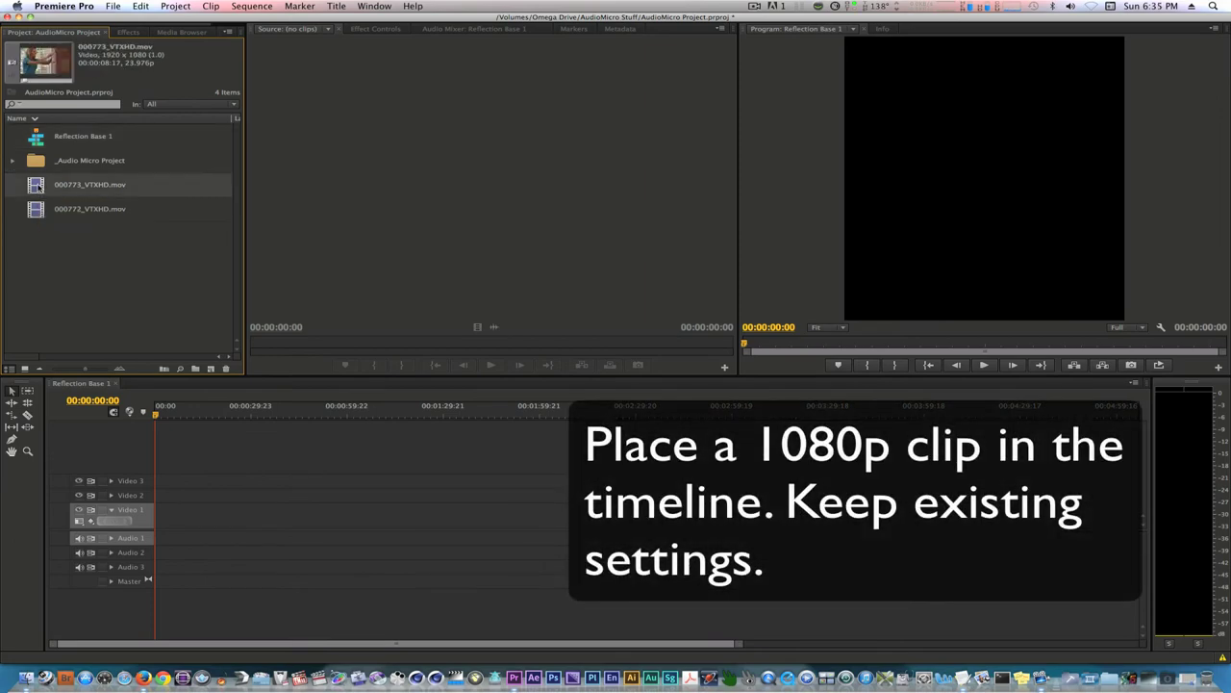
left_click_drag(165, 519, 206, 496)
left_click(721, 359)
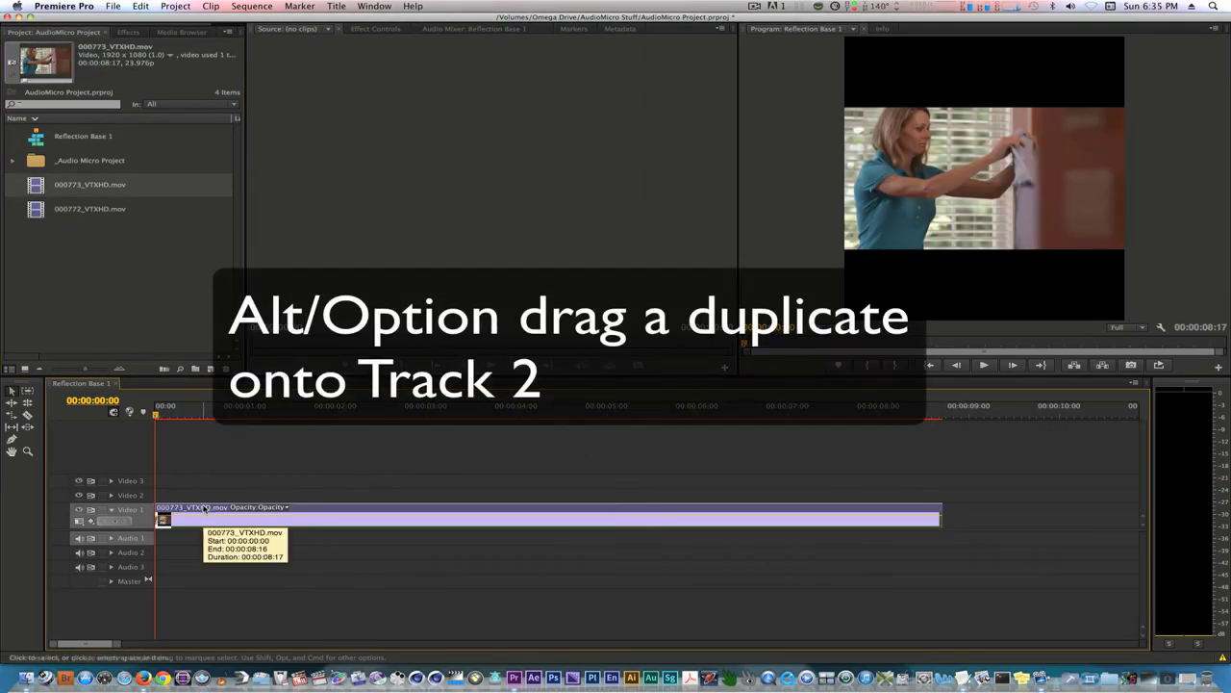
Step: Apply 1080p Reflection Top to the Video 2 clip and 1080p Reflection Bottom to the Video 1 clip
left_click(129, 32)
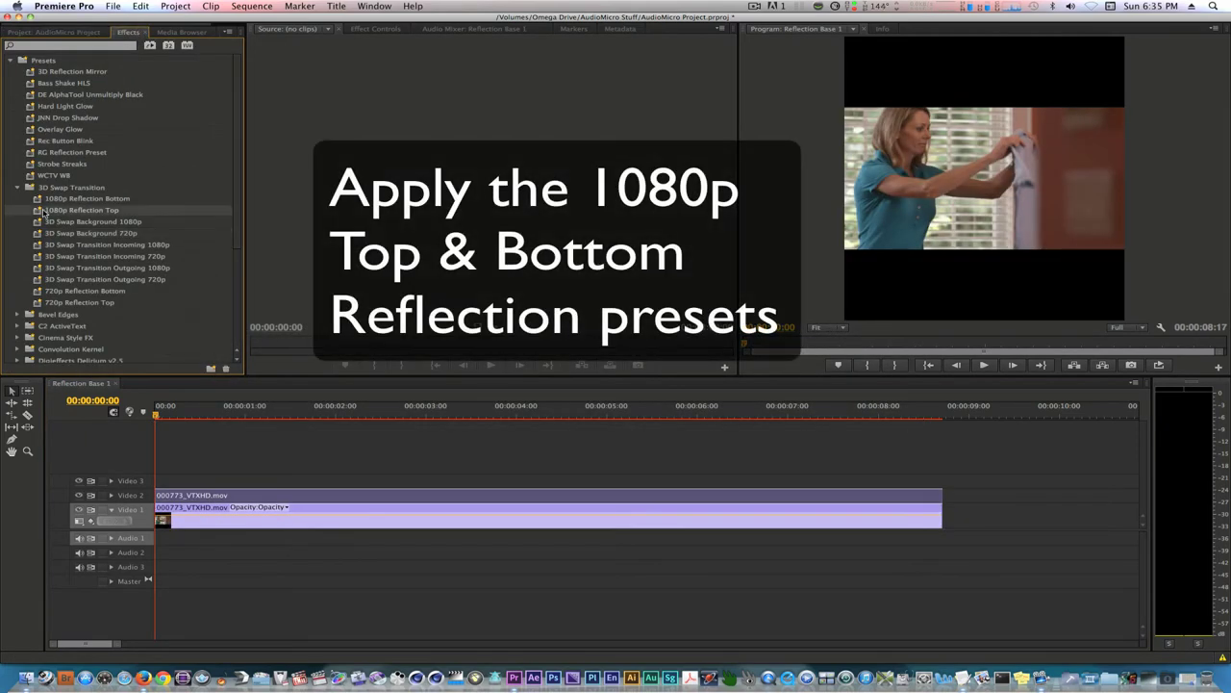
left_click_drag(81, 210, 192, 495)
left_click_drag(87, 198, 195, 520)
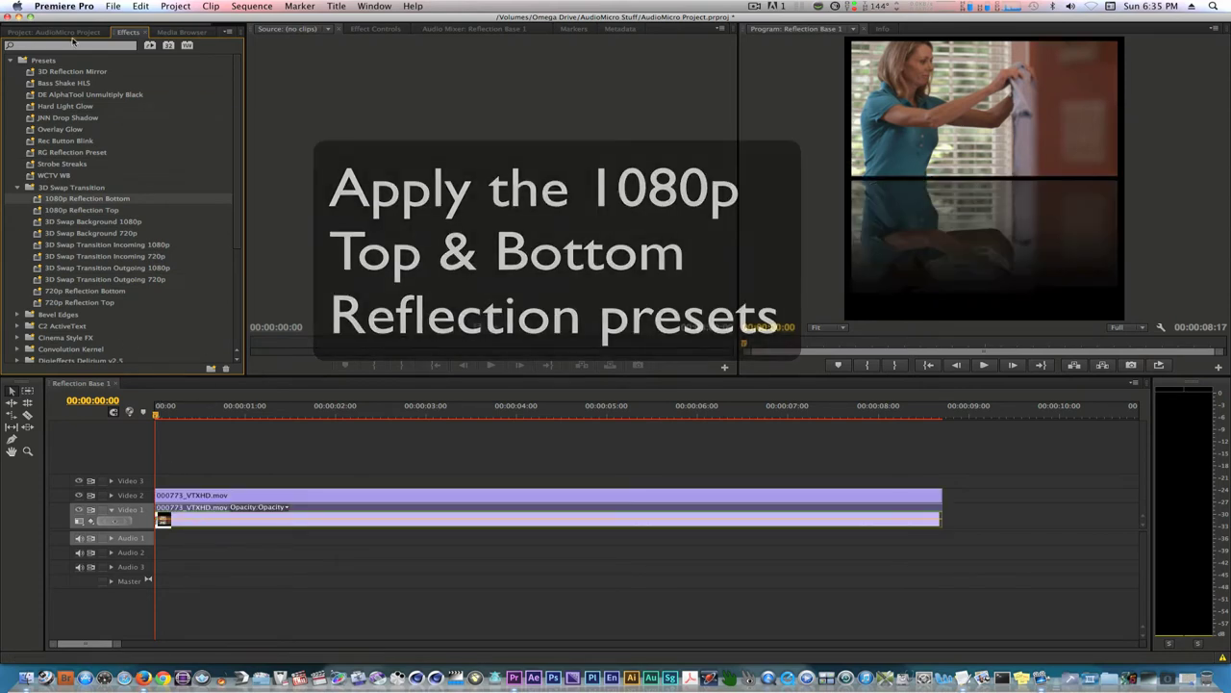
left_click(70, 33)
left_click(34, 142)
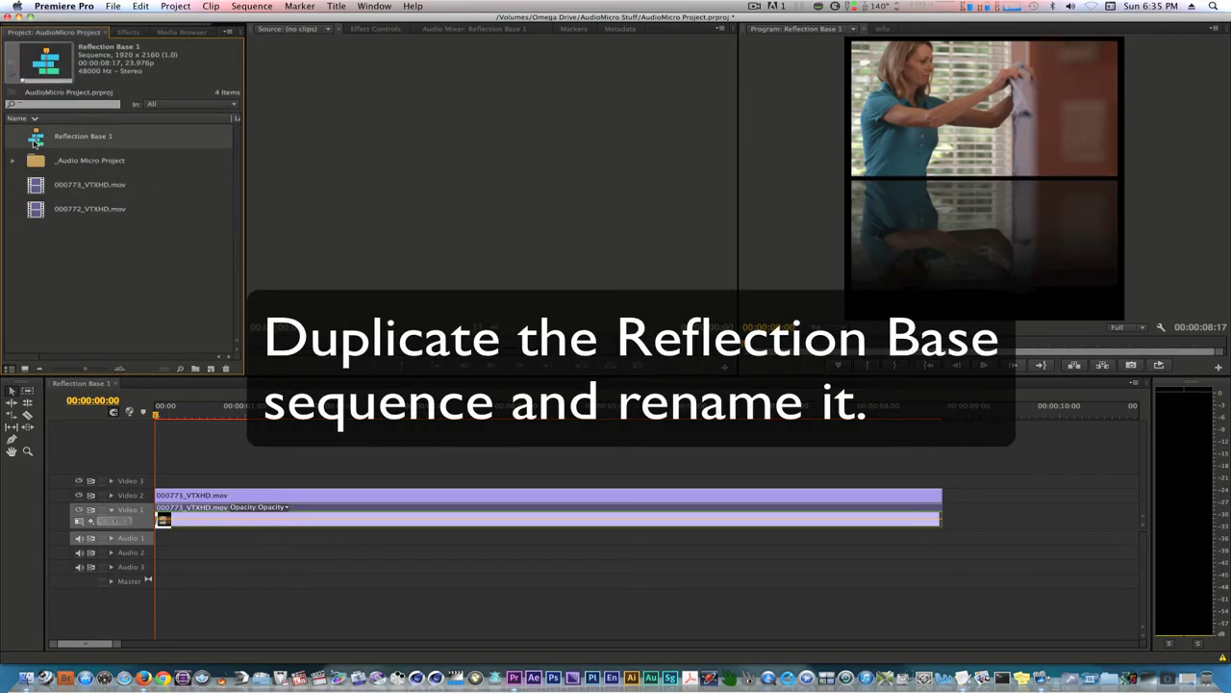
Step: Duplicate Reflection Base 1 as Reflection Base 2 and open it in the timeline
left_click(148, 6)
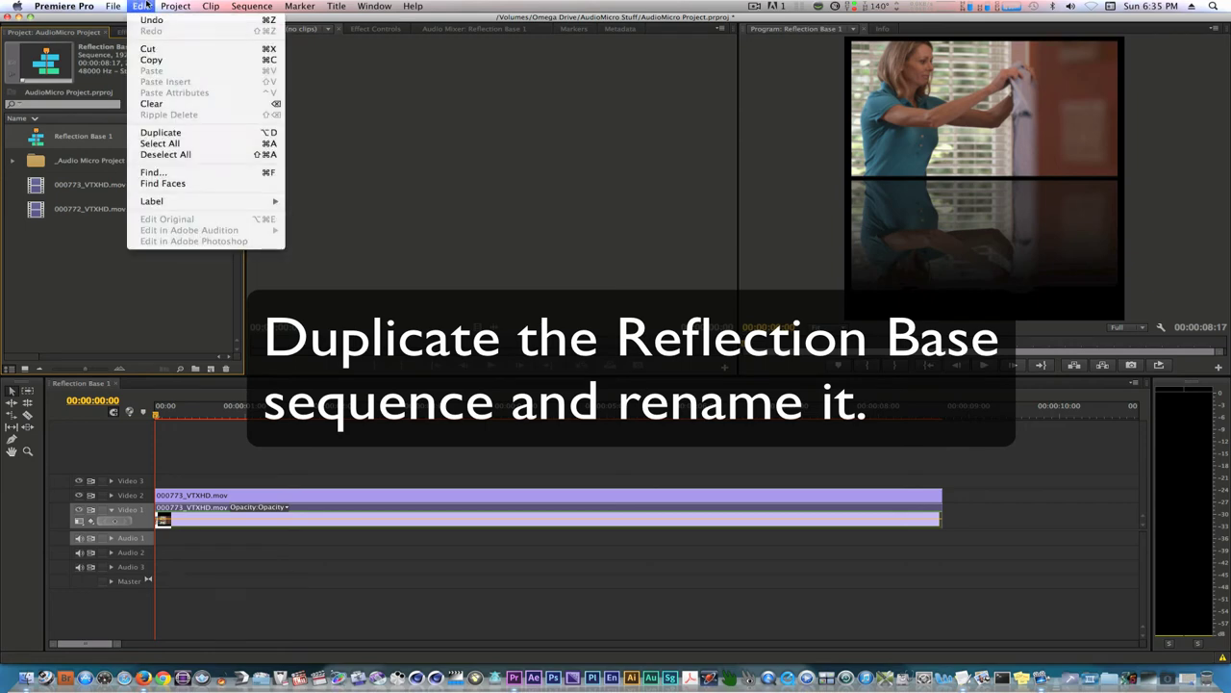
left_click(193, 132)
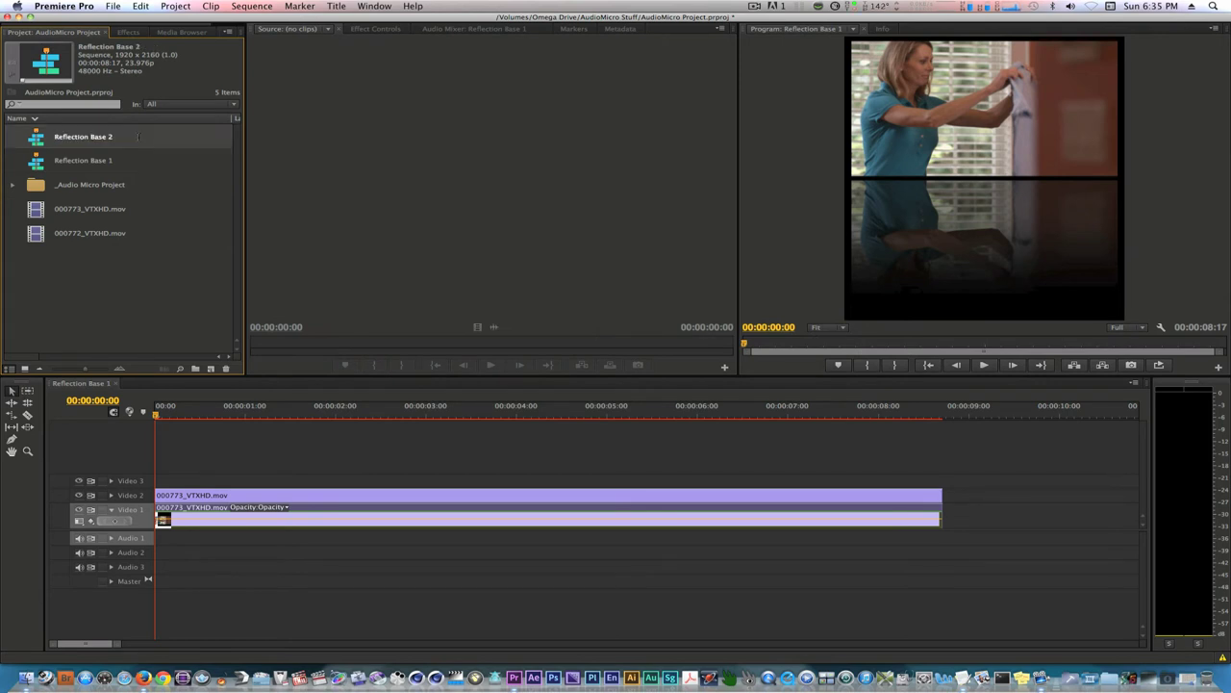
double_click(35, 141)
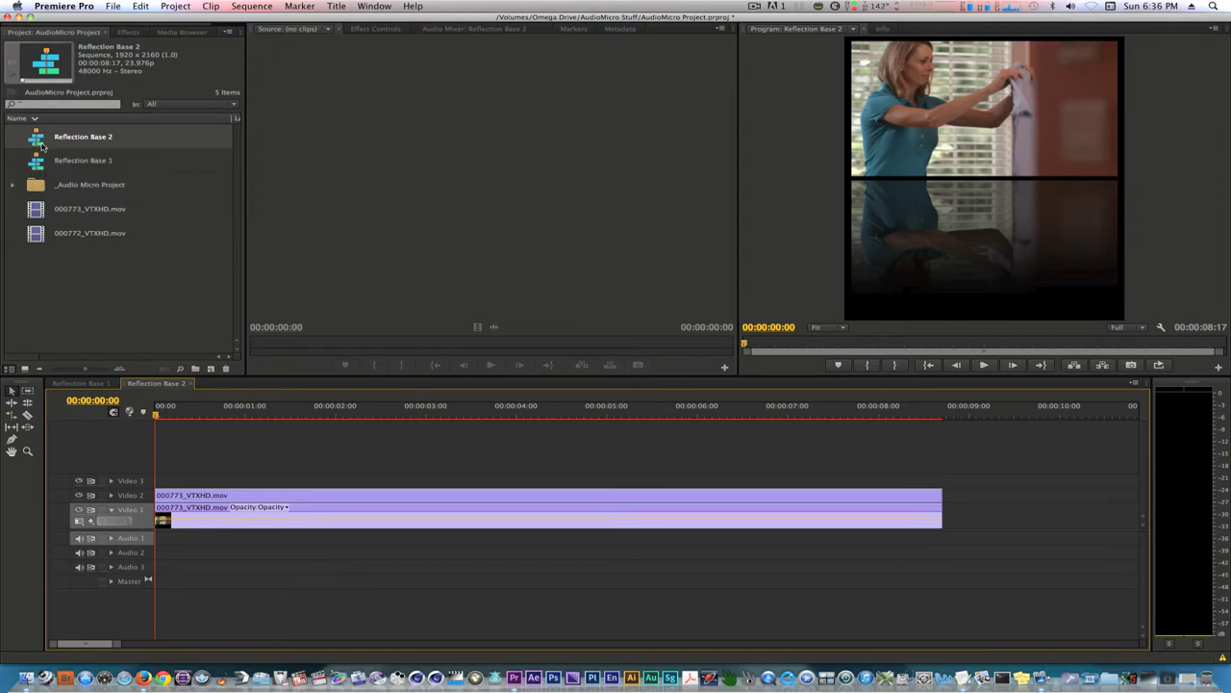
Step: Replace both clips in Reflection Base 2 with 000772_VTXHD.mov
left_click_drag(254, 453, 208, 537)
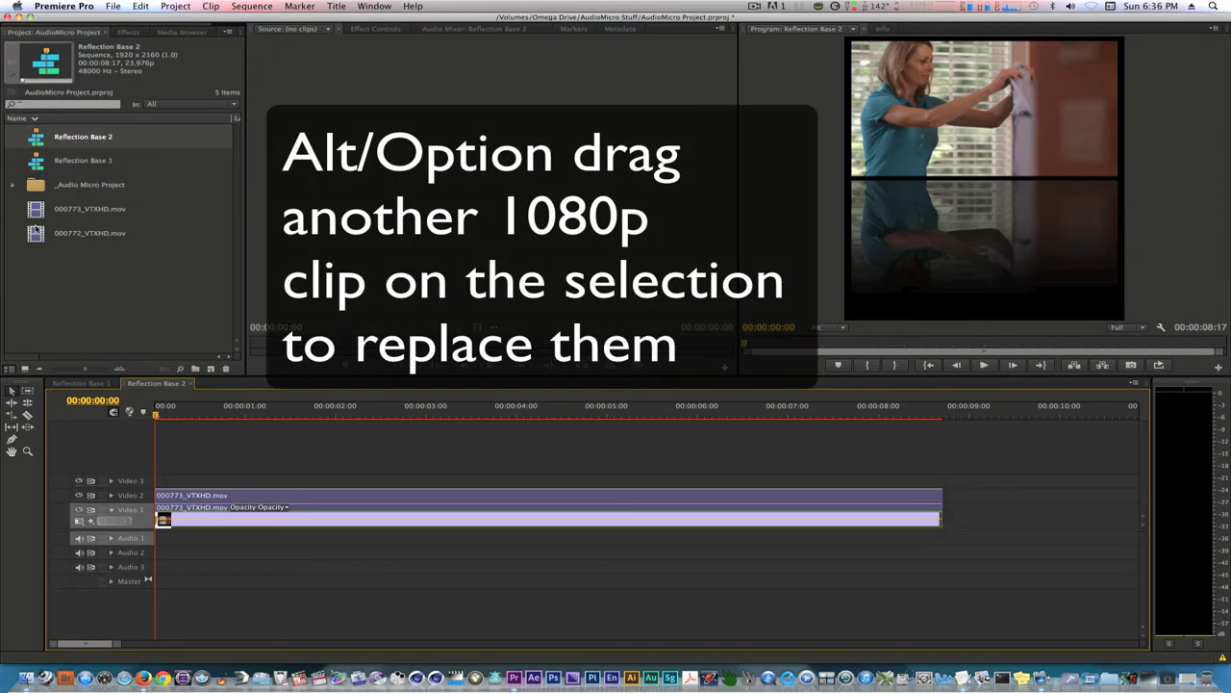
left_click(34, 234)
mouse_move(222, 459)
left_mouse_down()
mouse_move(225, 510)
mouse_move(221, 498)
left_mouse_up()
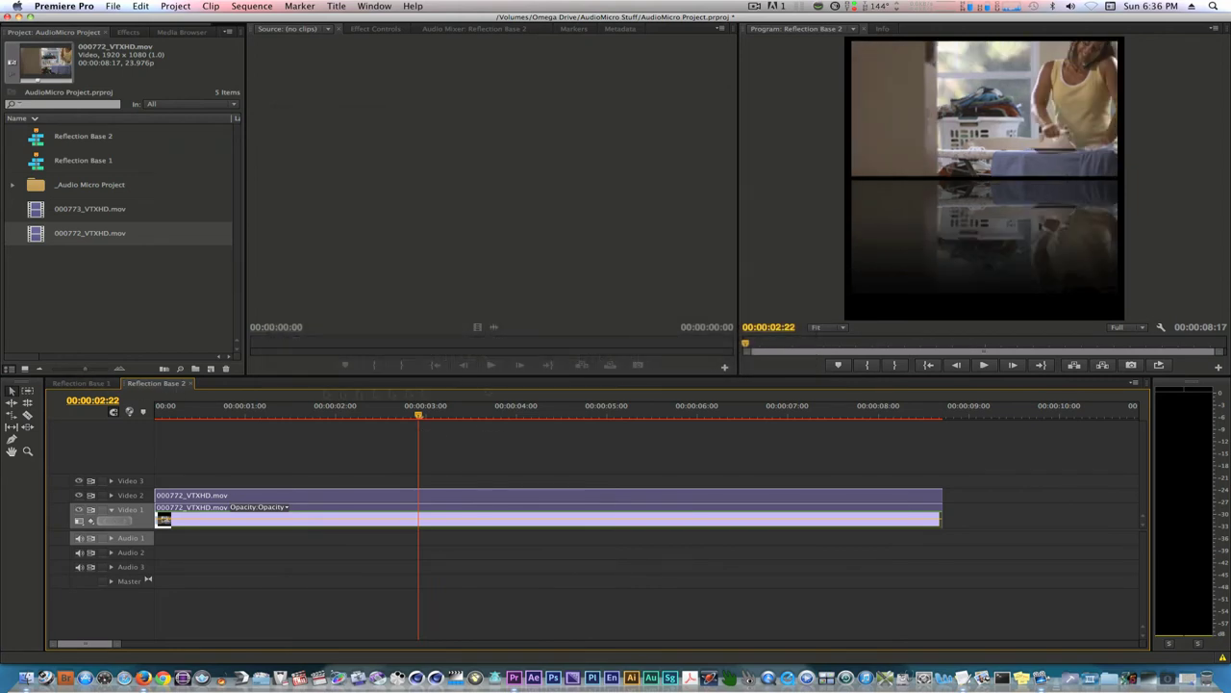
Step: Create a new 1920 x 1080 custom sequence named 3D Swap Transition 1080p
left_click(219, 369)
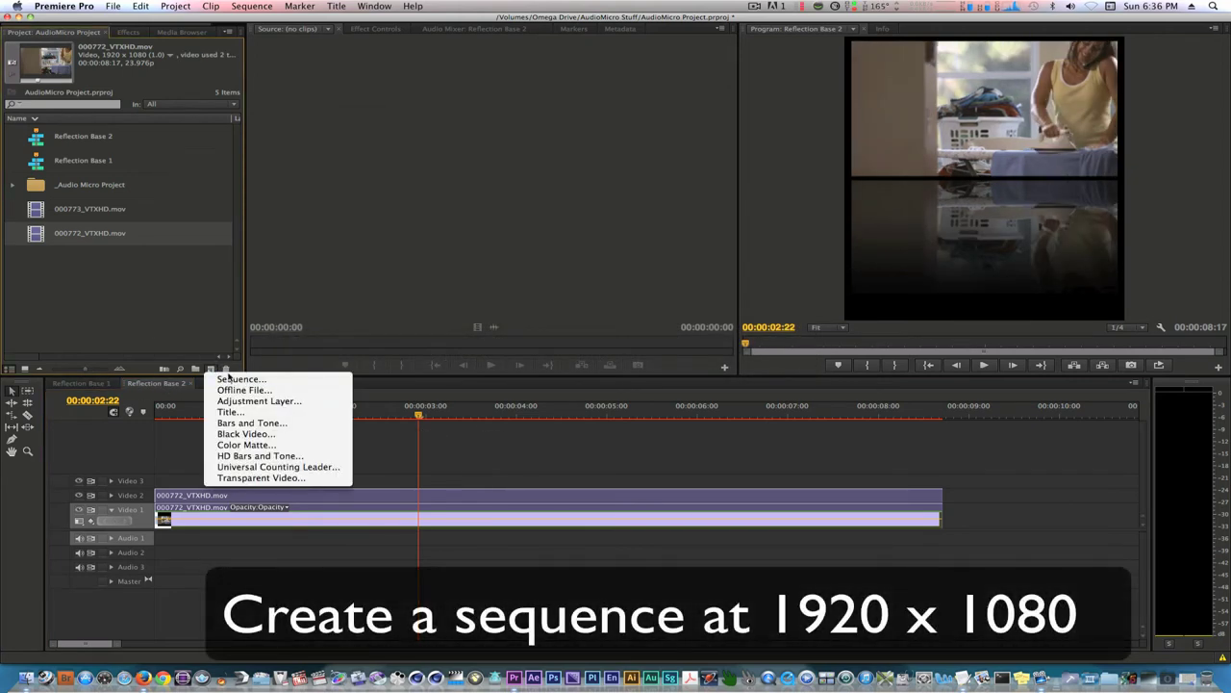
left_click(230, 378)
left_click(492, 164)
type("3D Swap Transition 108")
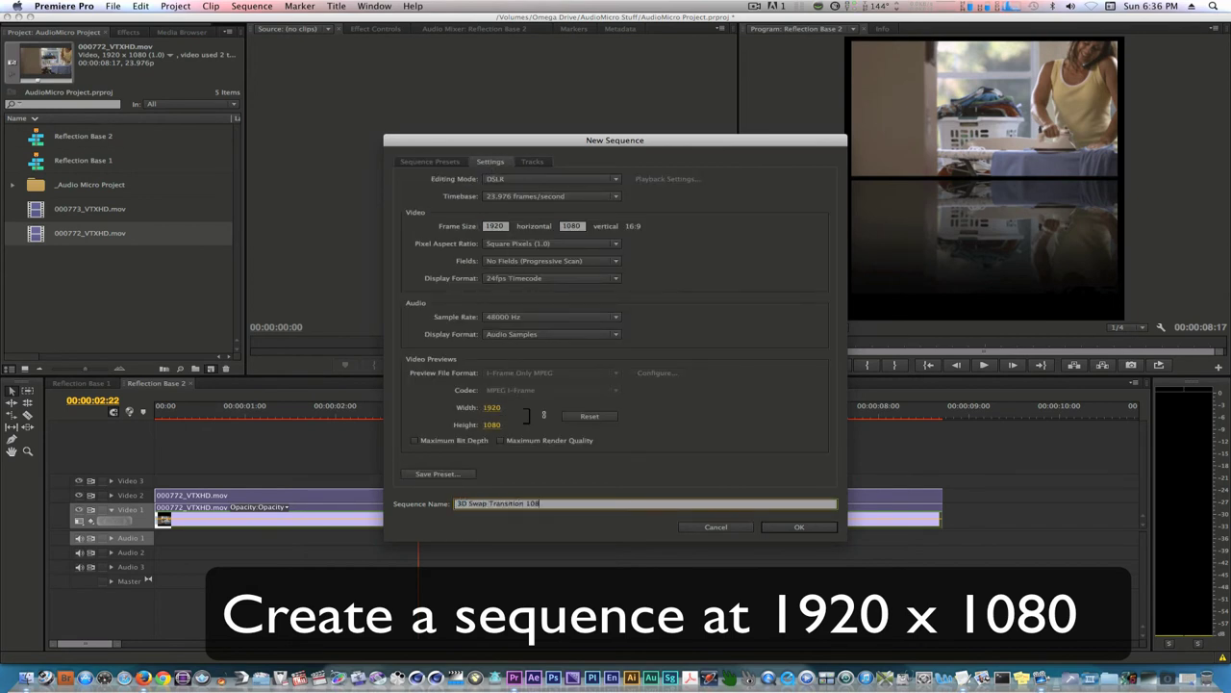
type("0p")
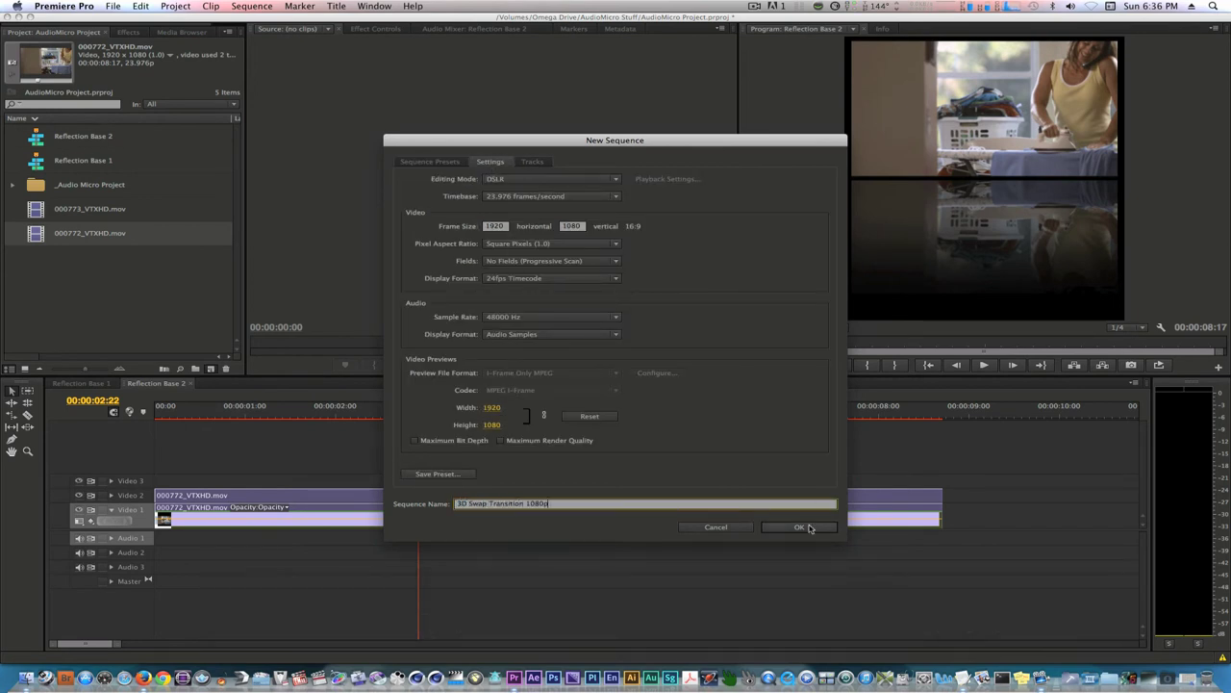
left_click(809, 526)
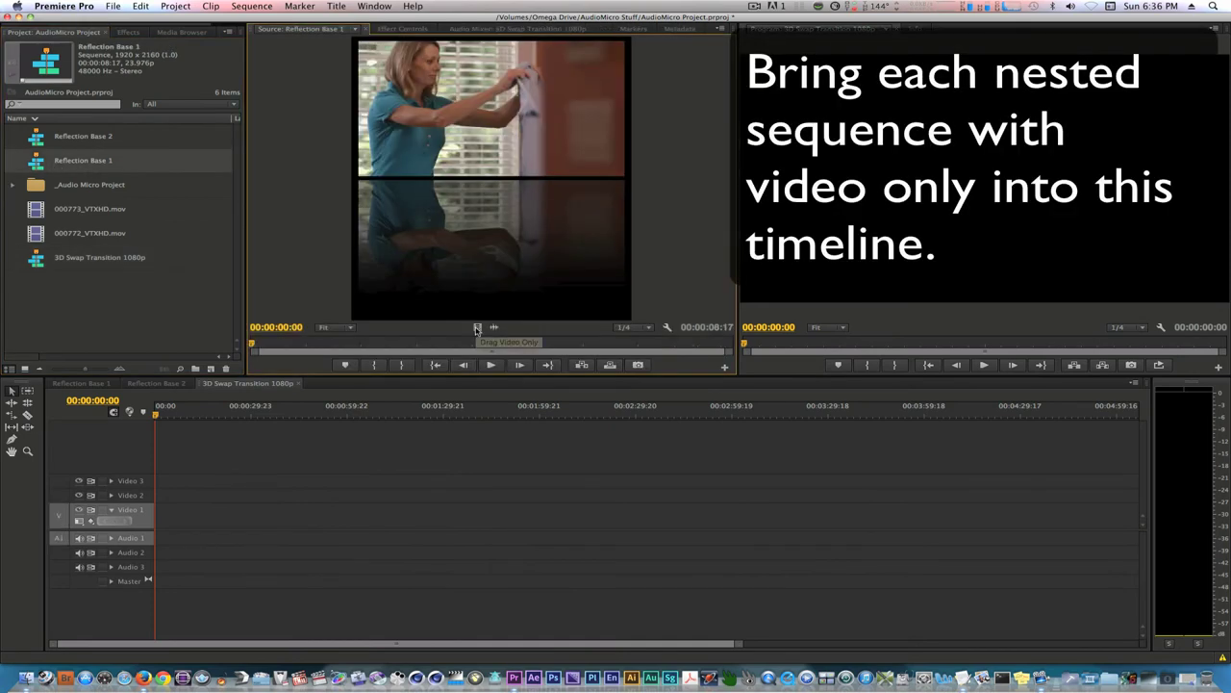
Step: Place Reflection Base 1 video on Video 2 and Reflection Base 2 on Video 1, keeping sequence settings
left_click_drag(83, 160, 167, 495)
left_click(679, 367)
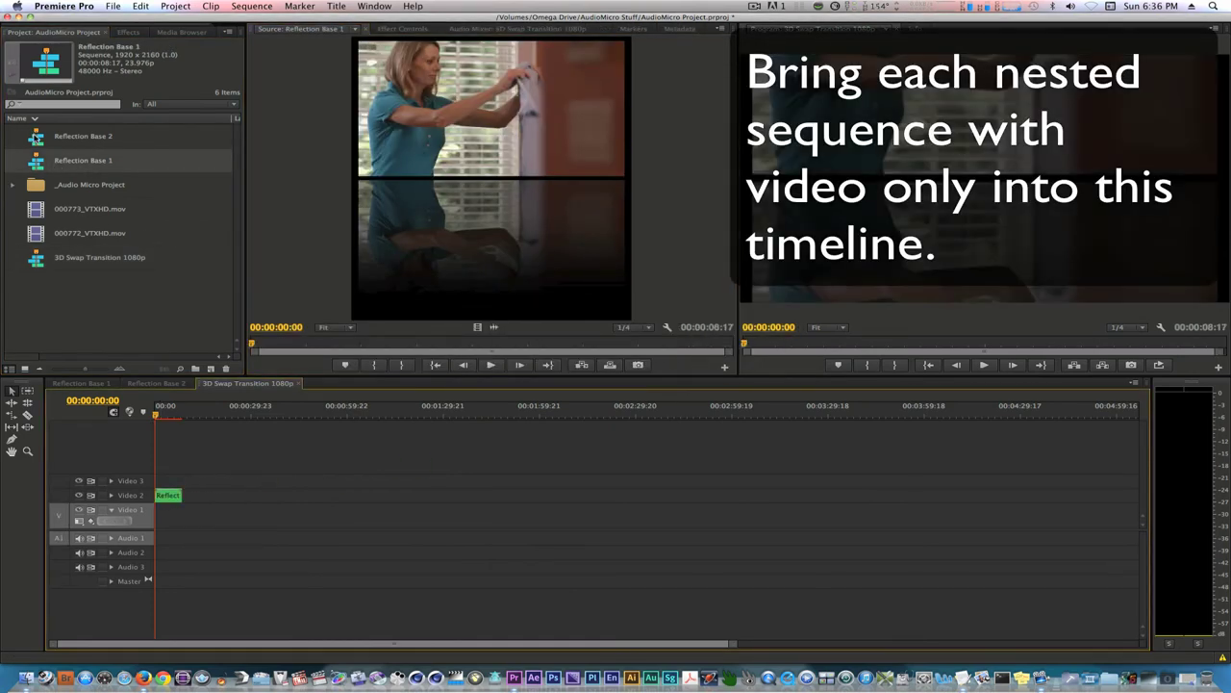
left_click_drag(36, 138, 167, 515)
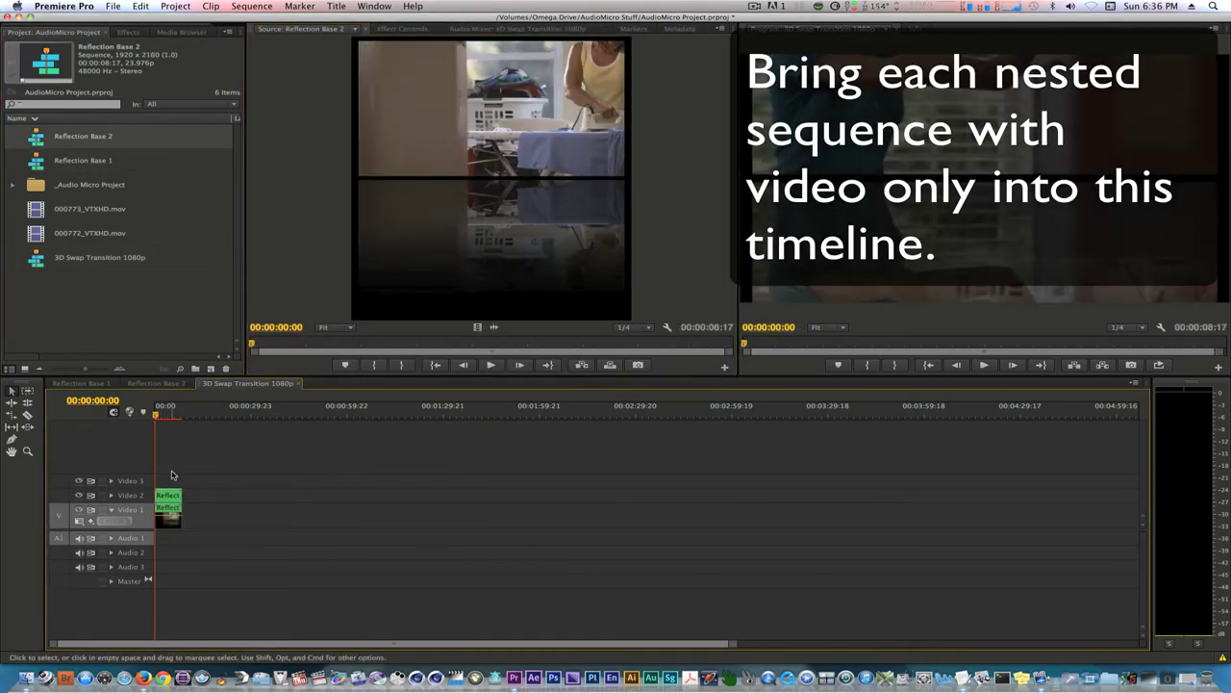
key("backslash")
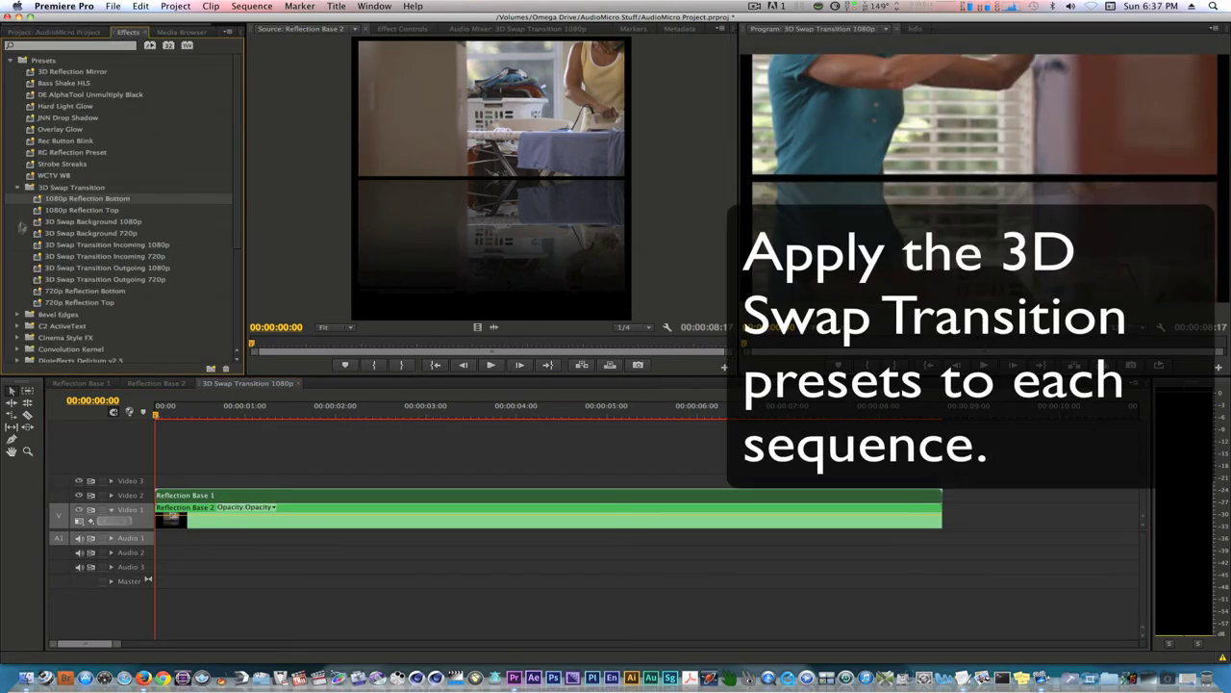
Step: Apply 3D Swap Transition Outgoing 1080p and Incoming 1080p, then check the keyframe at 00:00:03:12
left_click_drag(96, 268, 219, 493)
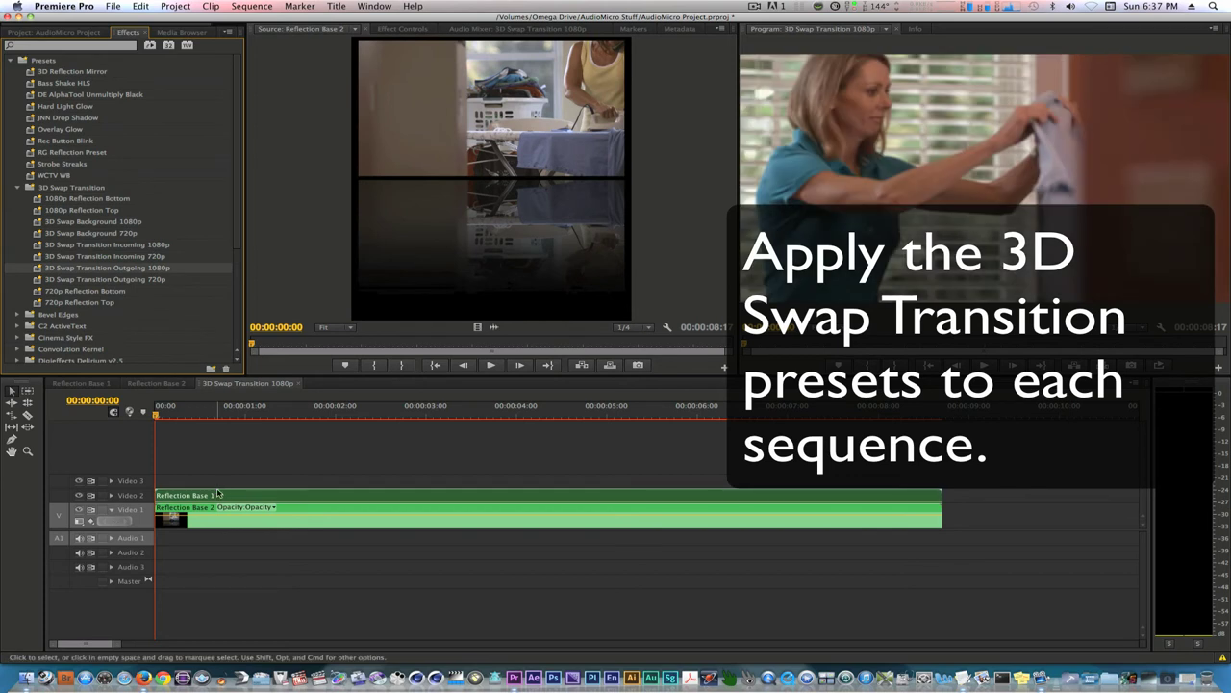
left_click_drag(96, 245, 203, 514)
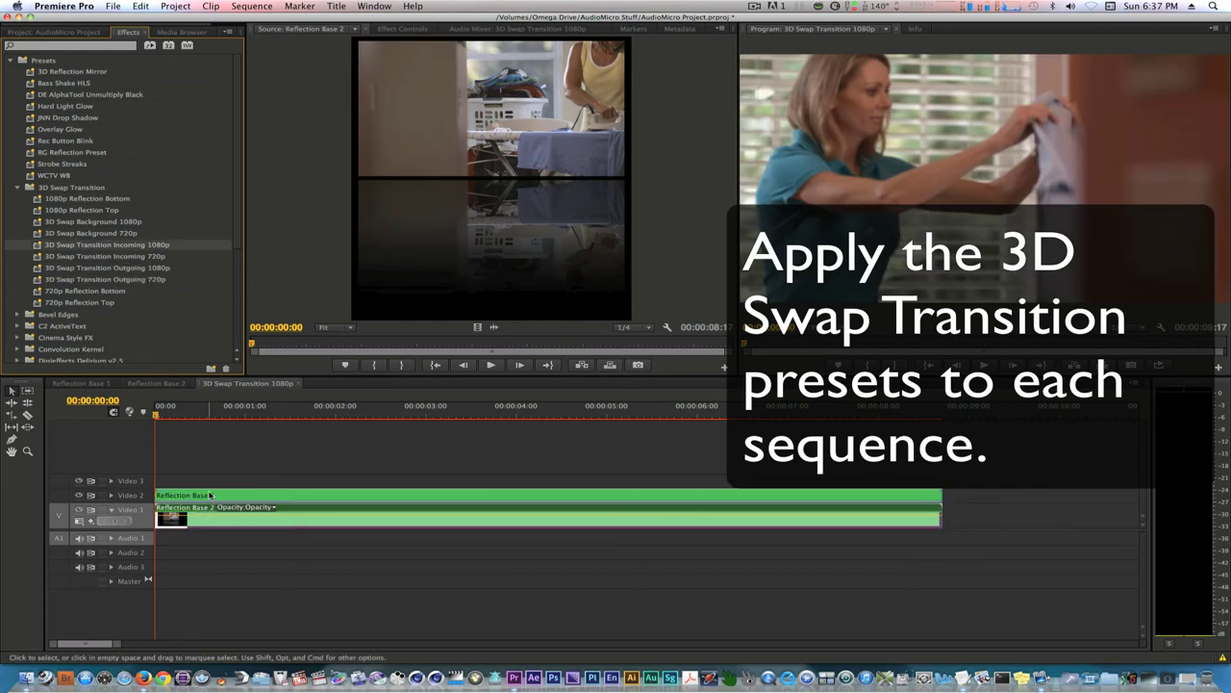
left_click(210, 494)
left_click(402, 29)
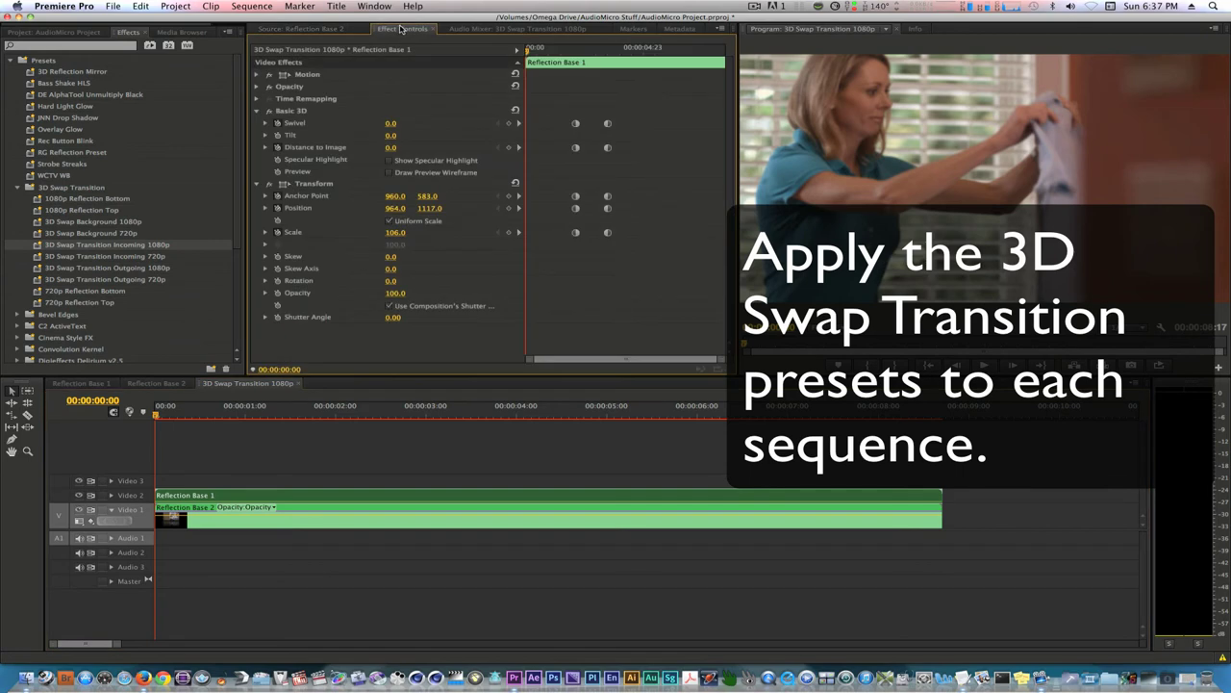
left_click(519, 198)
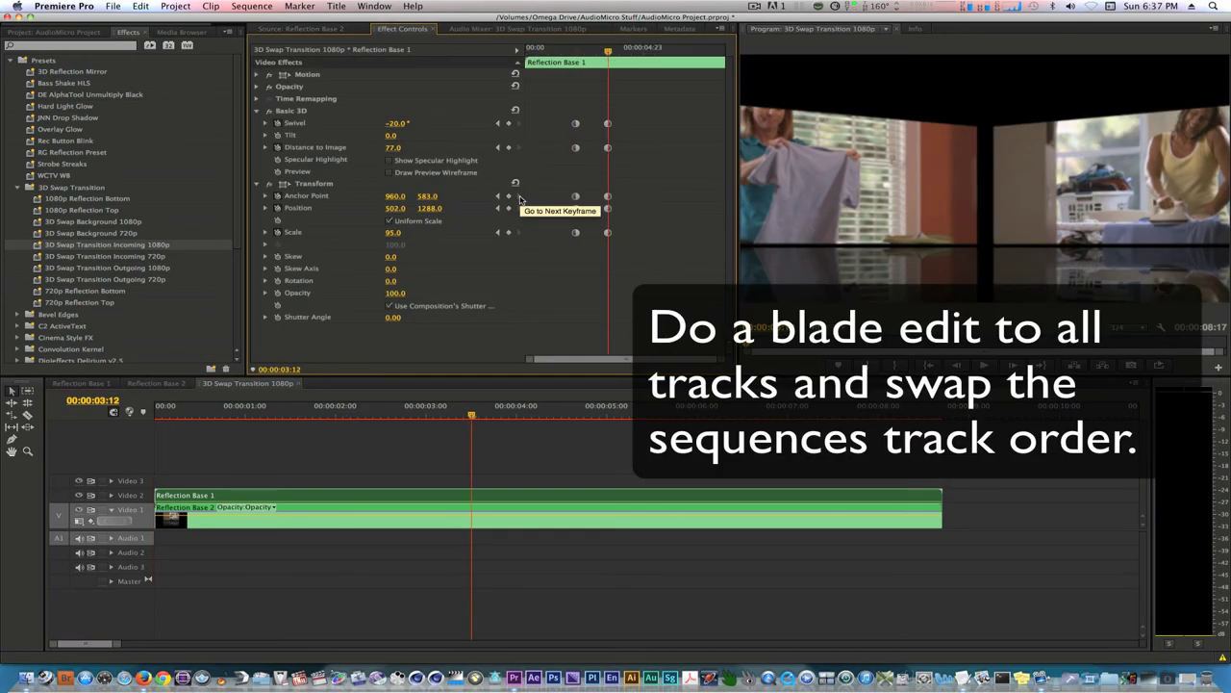
Step: Cut all tracks at the playhead at 00:00:03:12 with Add Edit to All Tracks
left_click(490, 459)
left_click(252, 7)
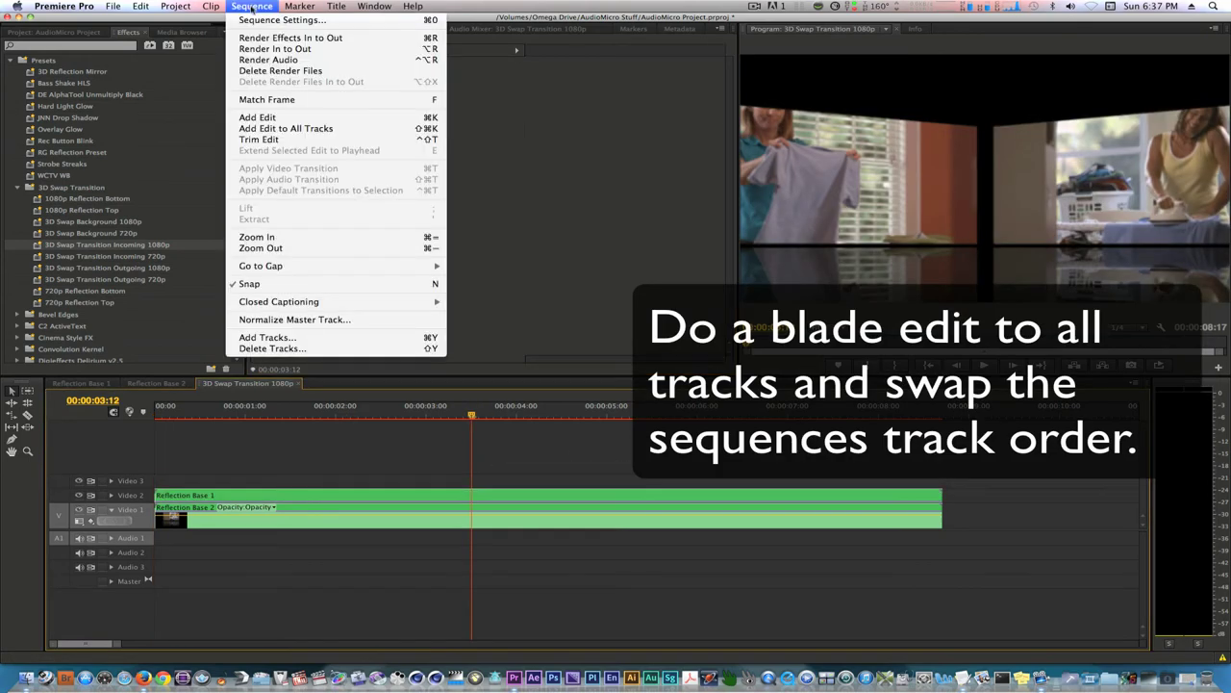
left_click(307, 129)
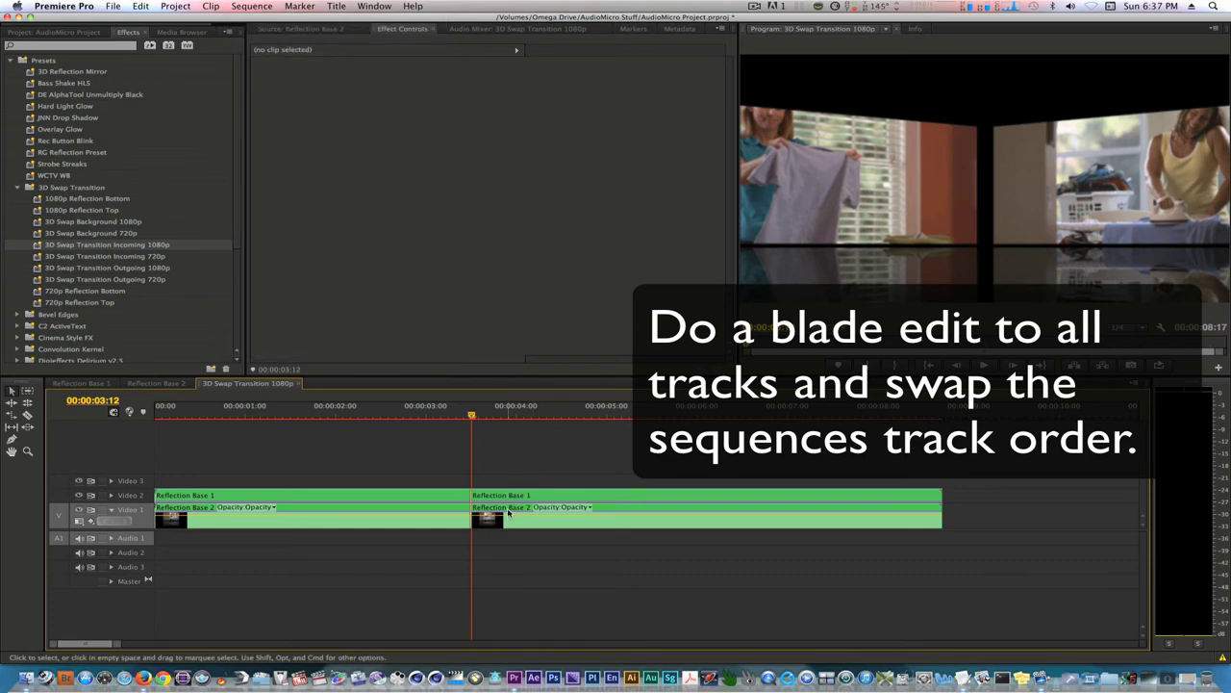
Step: Swap the tracks of the clips after the cut and raise all clips to Video 2 and 3
left_click_drag(508, 513, 507, 516)
mouse_move(474, 417)
left_mouse_down()
mouse_move(335, 421)
mouse_move(691, 468)
left_mouse_up()
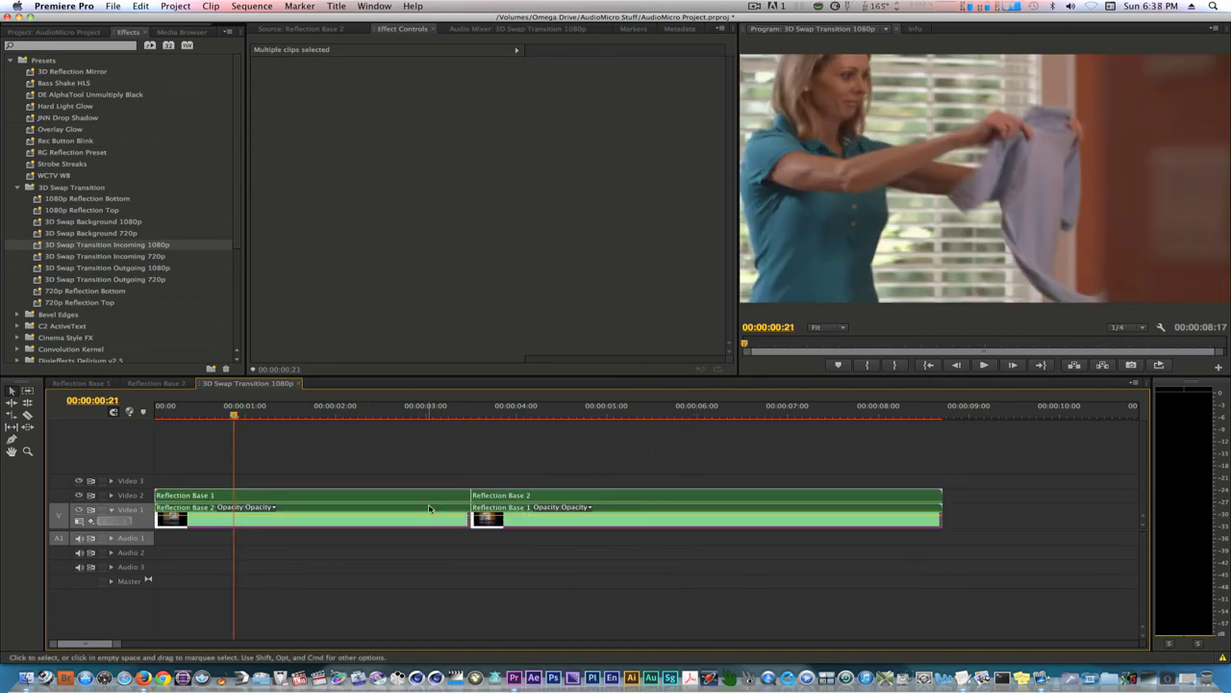
left_click_drag(430, 508, 427, 495)
Step: Create a Black Video item on Video 1 and extend it to the sequence end
left_click(52, 32)
left_click(211, 369)
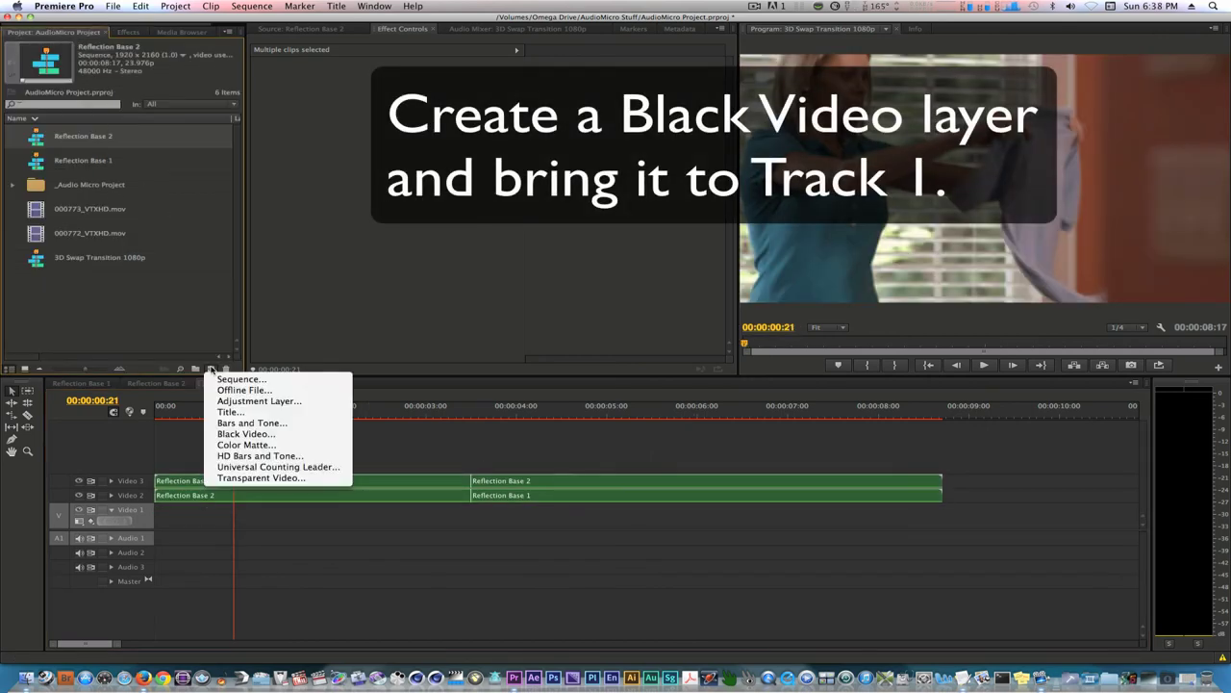
left_click(246, 434)
left_click(689, 390)
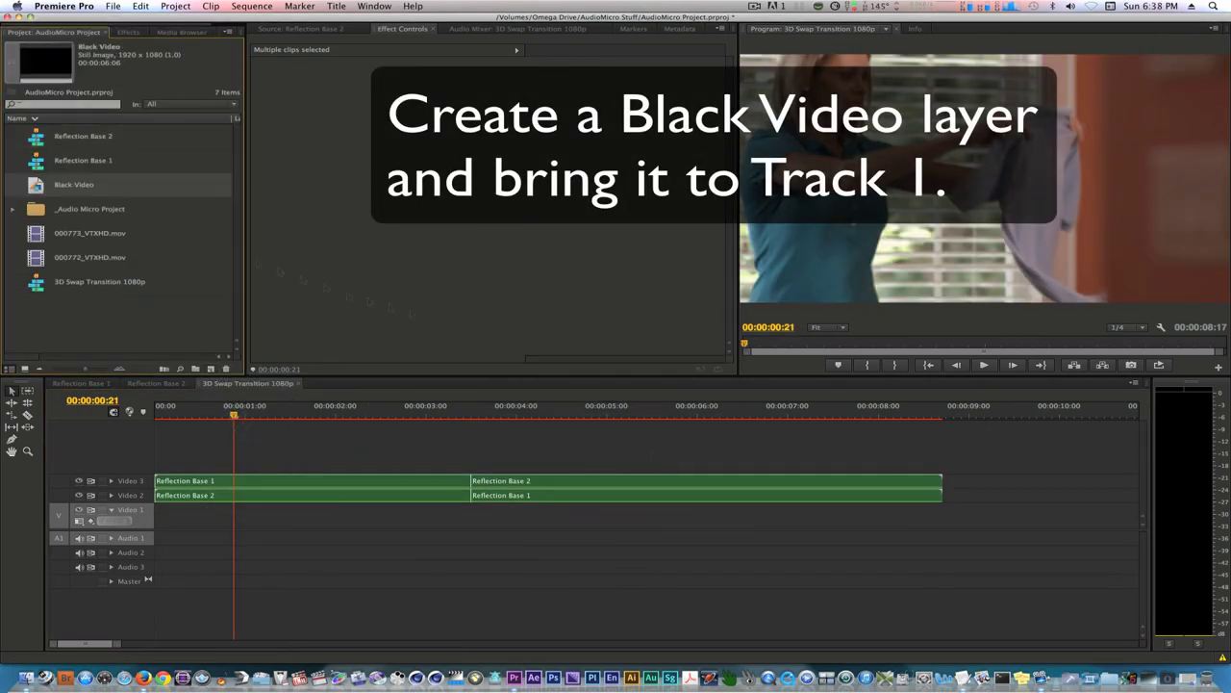
left_click_drag(34, 187, 193, 520)
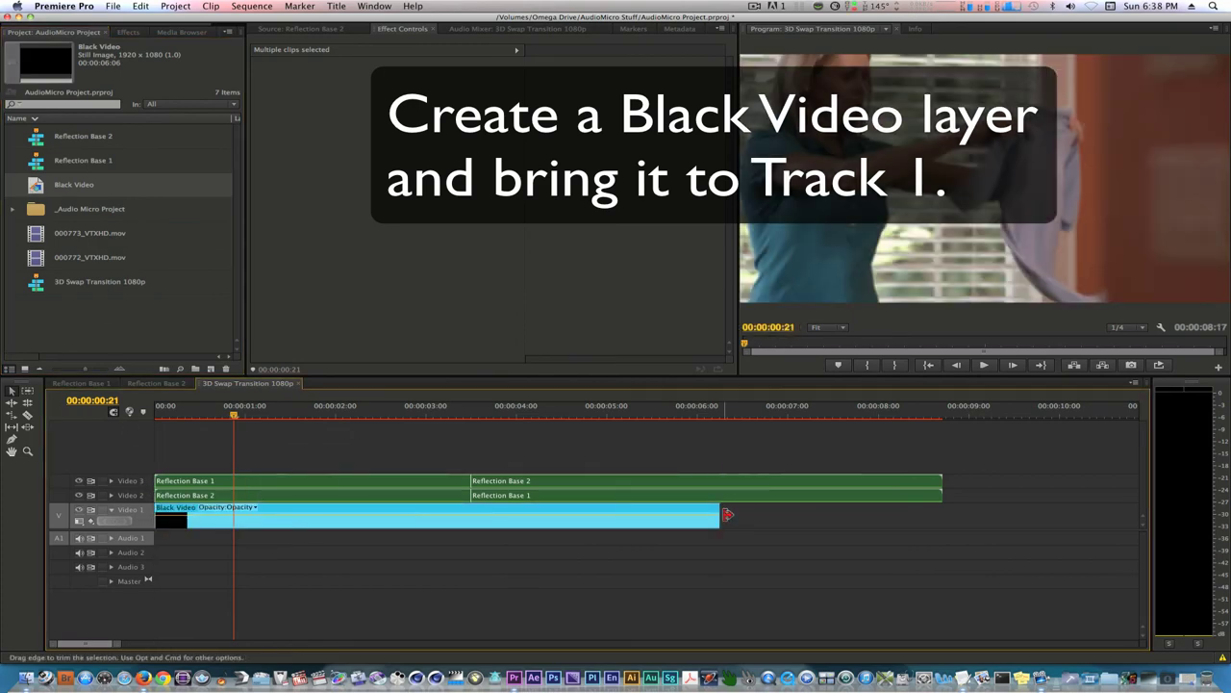
left_click_drag(719, 520, 941, 520)
Step: Apply the 3D Swap Background 1080p preset to Black Video and preview up to 00:00:03:17
left_click(128, 32)
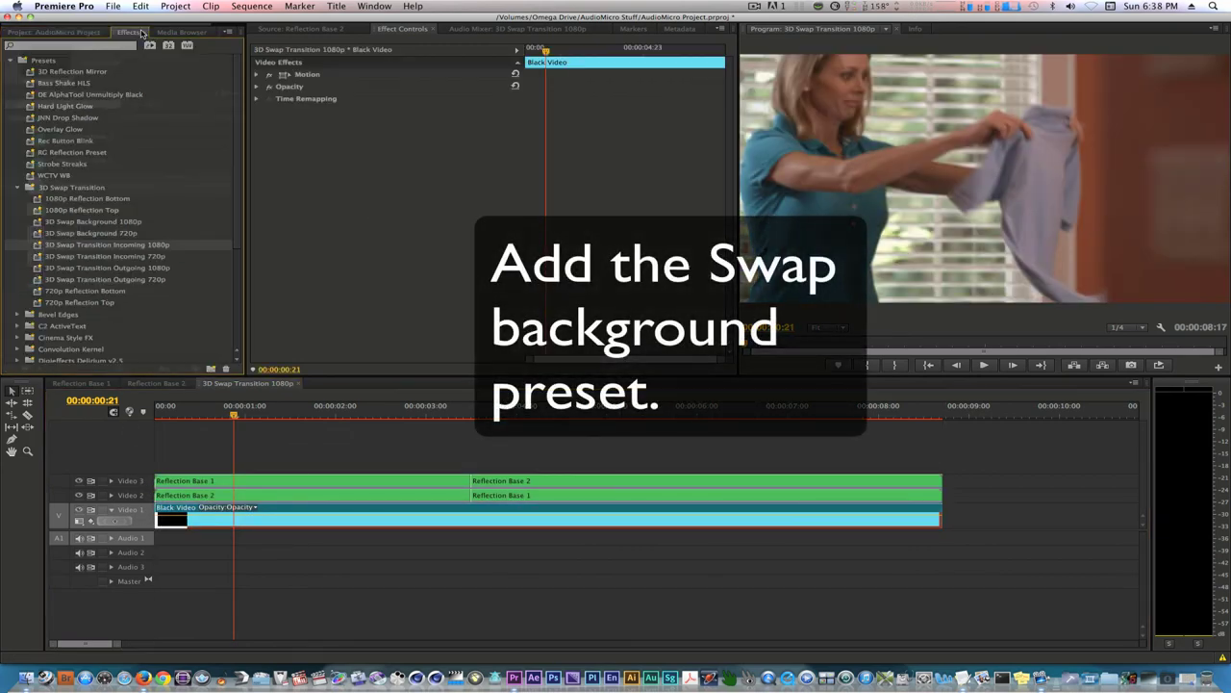
left_click_drag(48, 222, 356, 510)
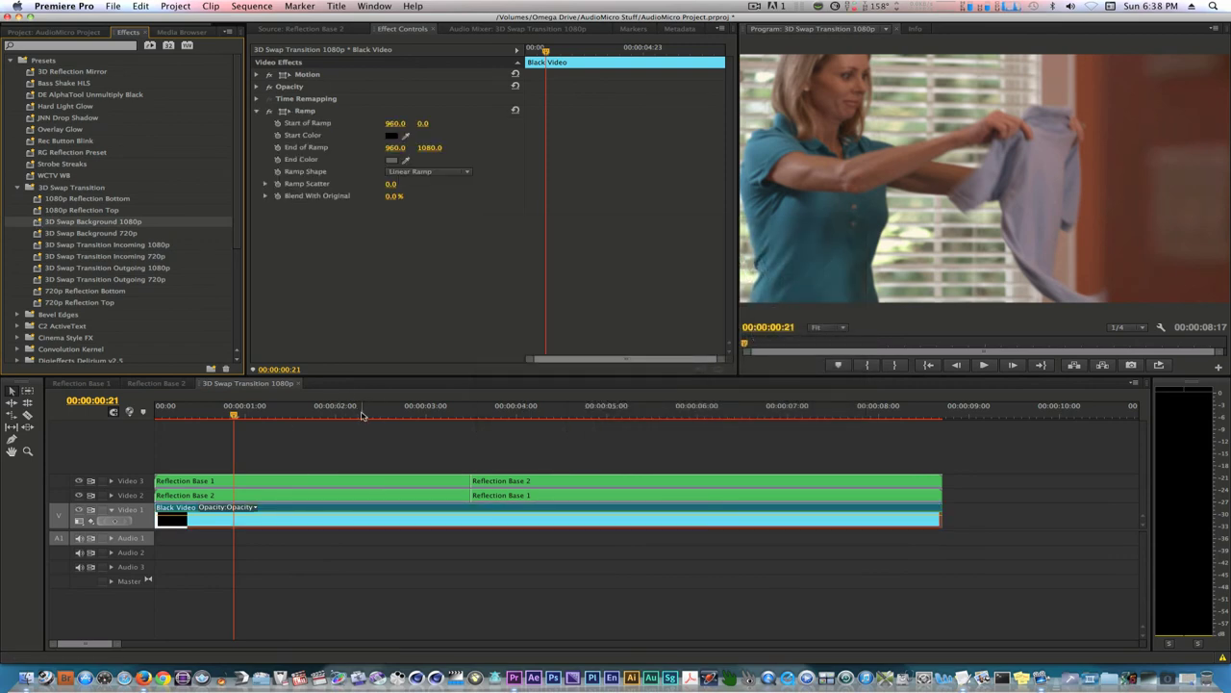
left_click_drag(363, 415, 630, 444)
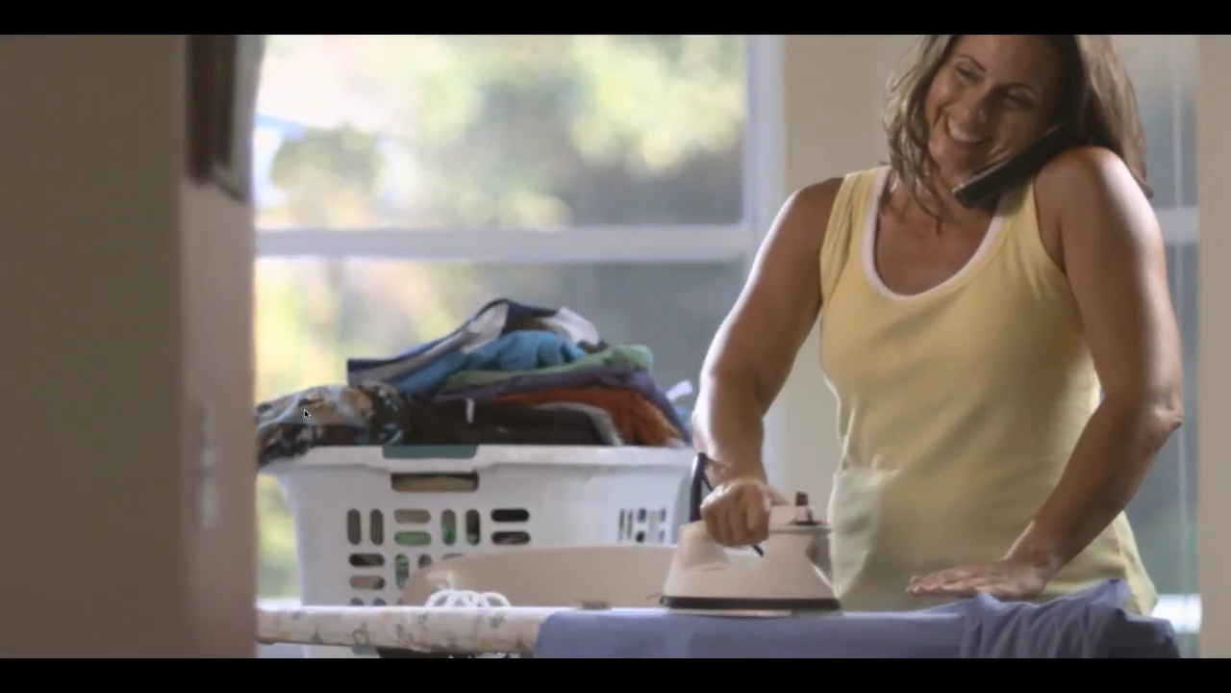
left_click(304, 414)
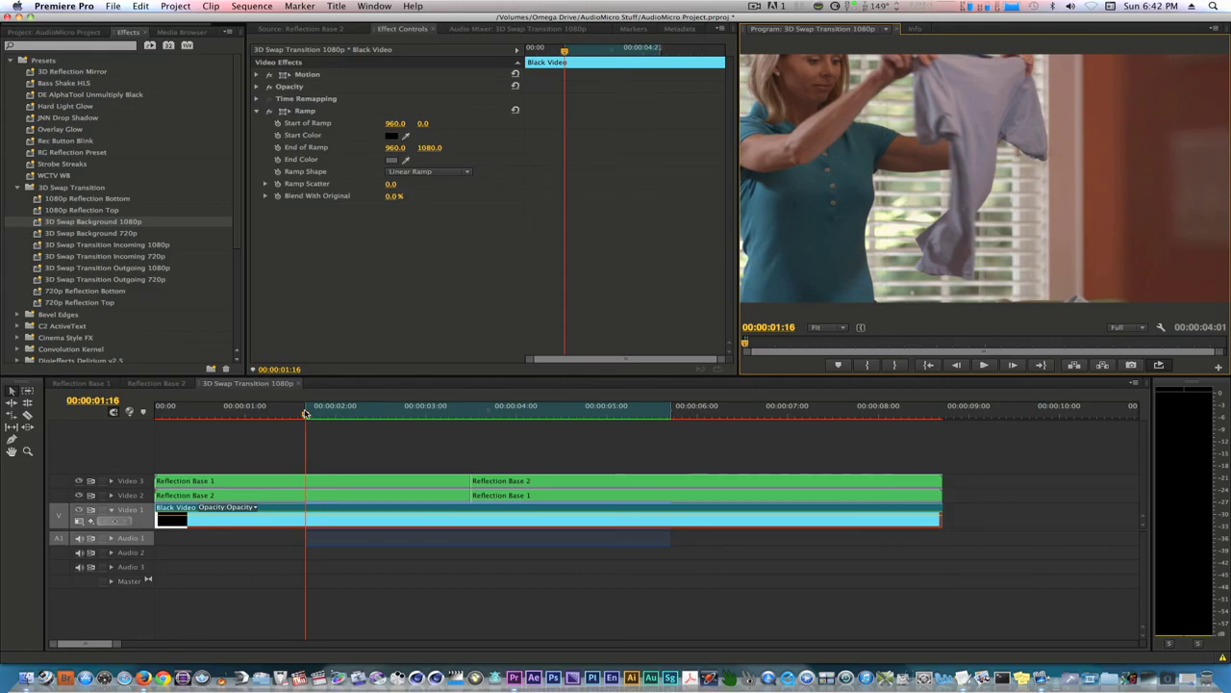